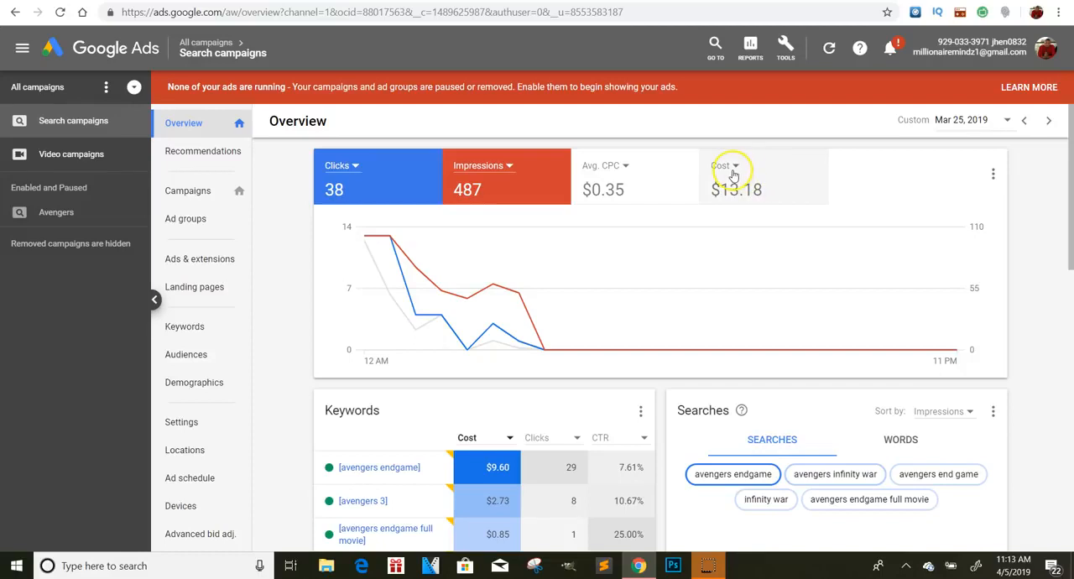
- Examine the Mar 25, 2019 clicks, impressions, CPC and cost figures and the most-shown ad on the campaign overview
mouse_move(776, 345)
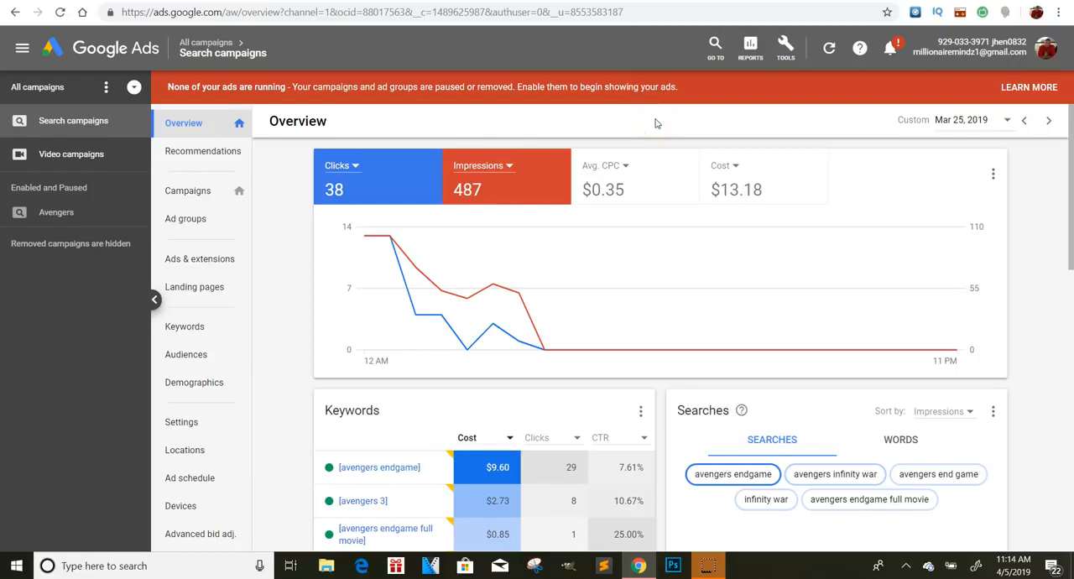
drag(1061, 253, 1061, 425)
mouse_move(389, 285)
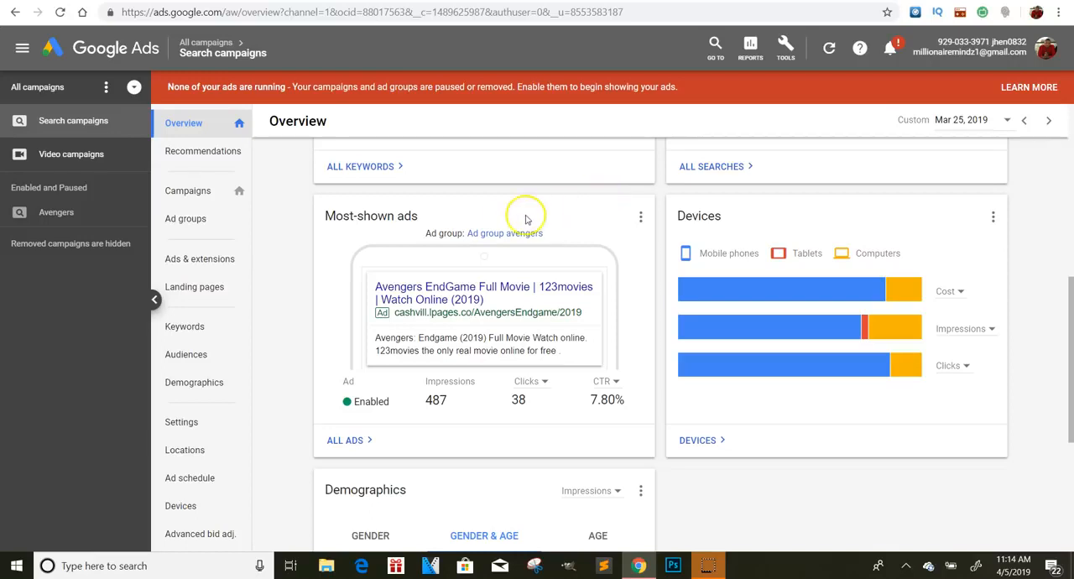
mouse_move(468, 257)
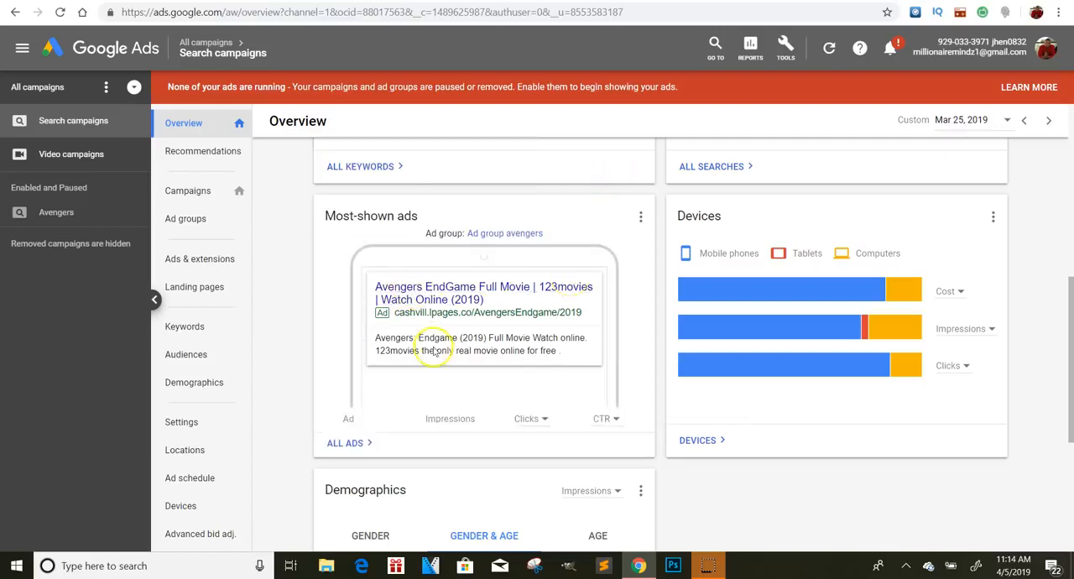
mouse_move(568, 403)
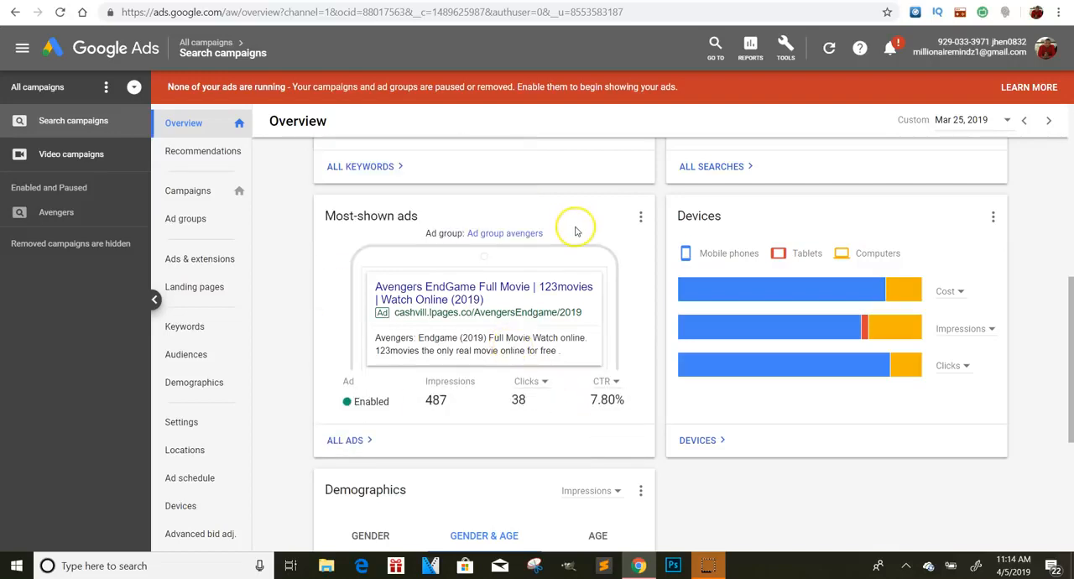
mouse_move(441, 295)
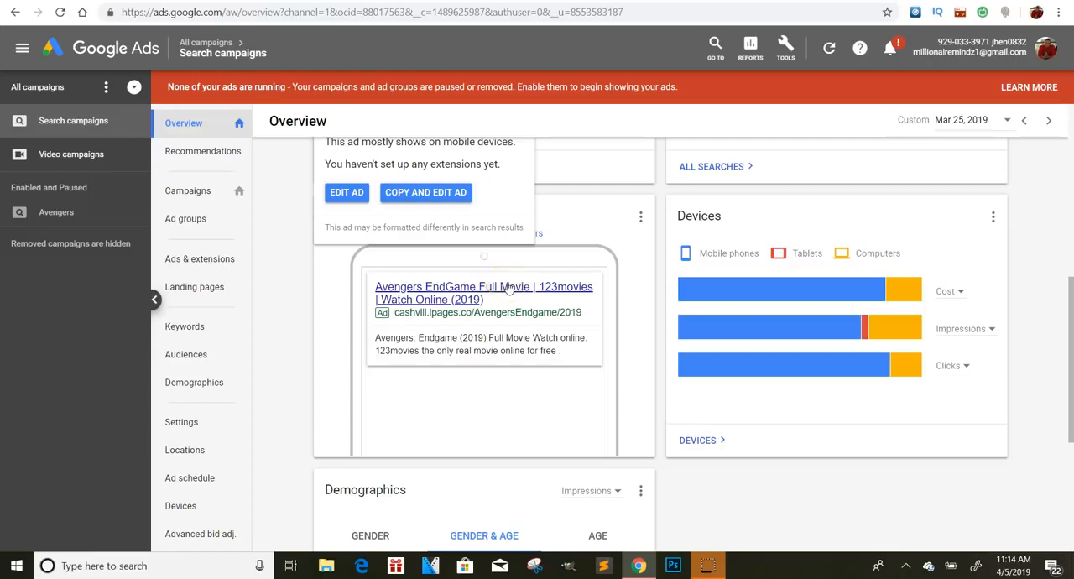
scroll(395, 204, up, 6)
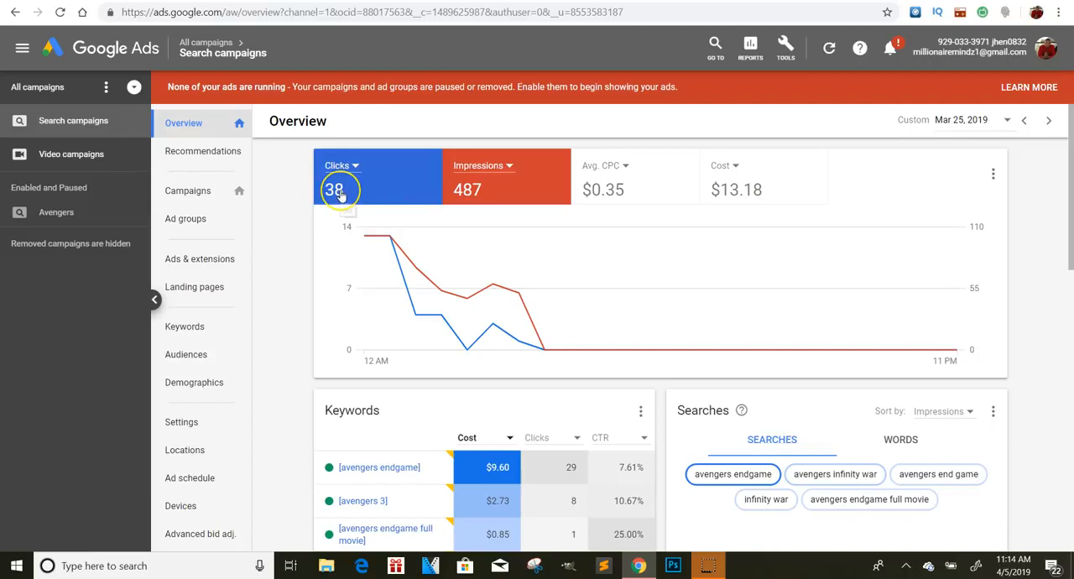
click(347, 208)
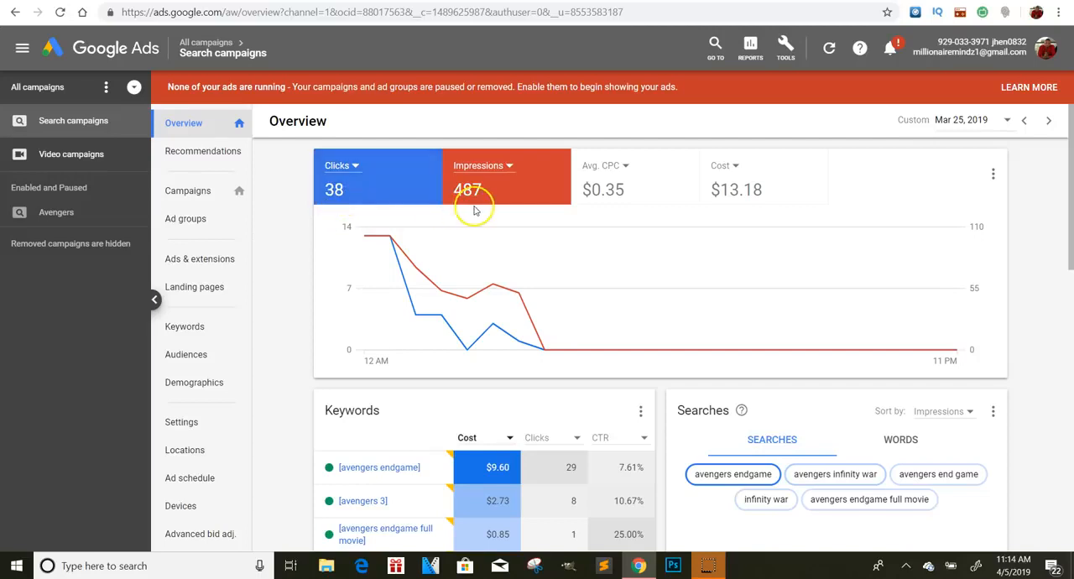
- Open the landing page of the most-shown Avengers ad, bring up its offers, and close the page
drag(1067, 200, 1058, 365)
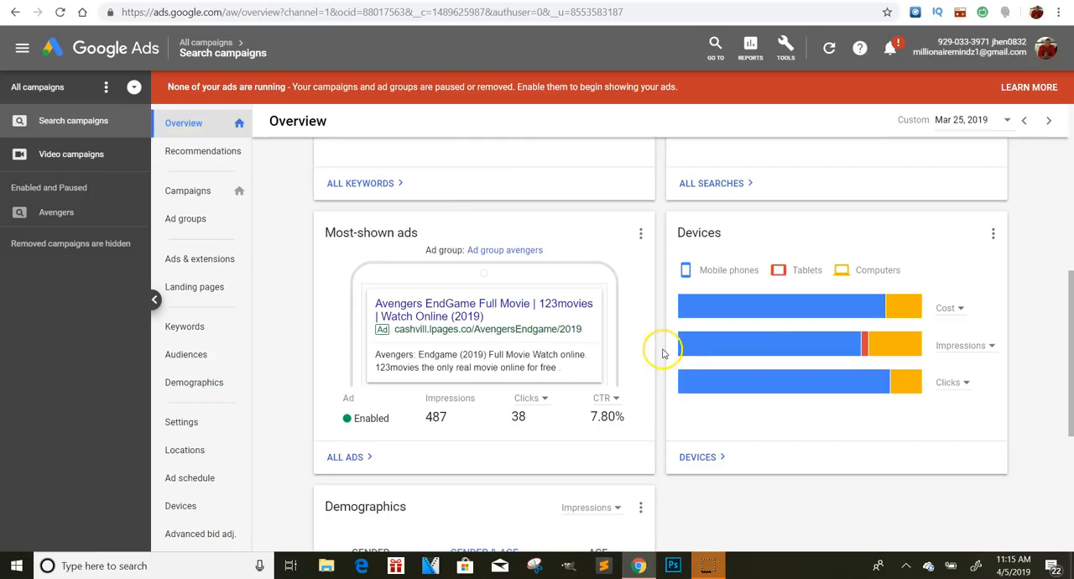
mouse_move(521, 329)
click(522, 307)
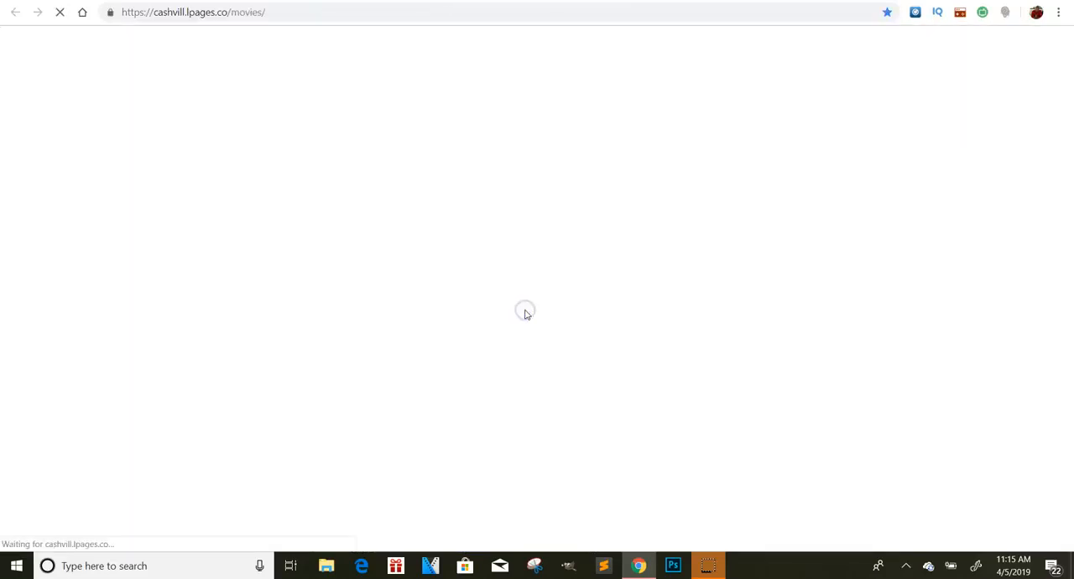
mouse_move(1067, 69)
mouse_down()
mouse_move(1070, 220)
mouse_move(1066, 70)
mouse_up()
click(540, 155)
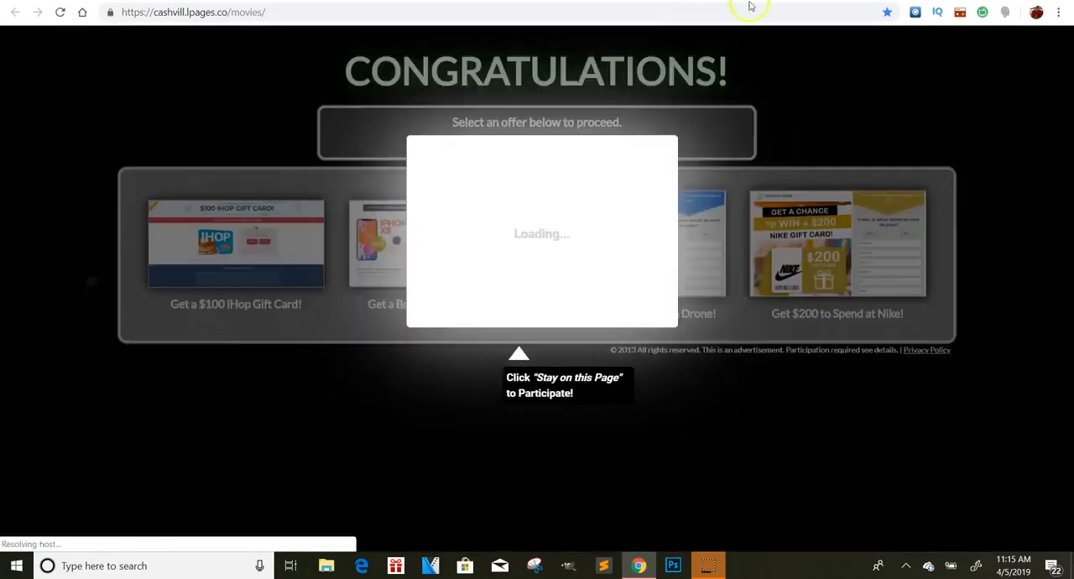
key(ctrl+w)
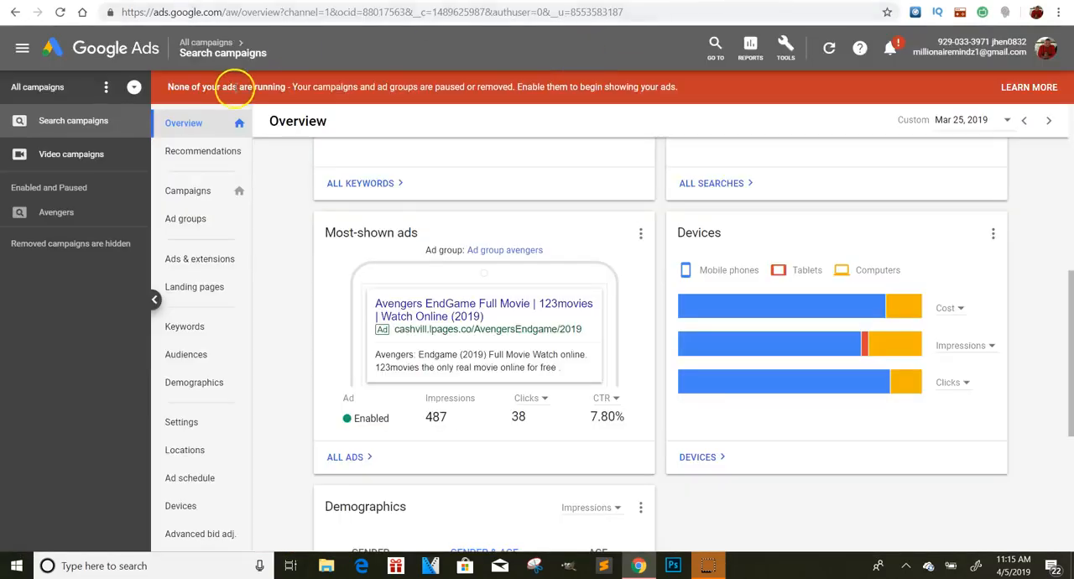
- Start creating a new campaign from the campaigns list
click(38, 88)
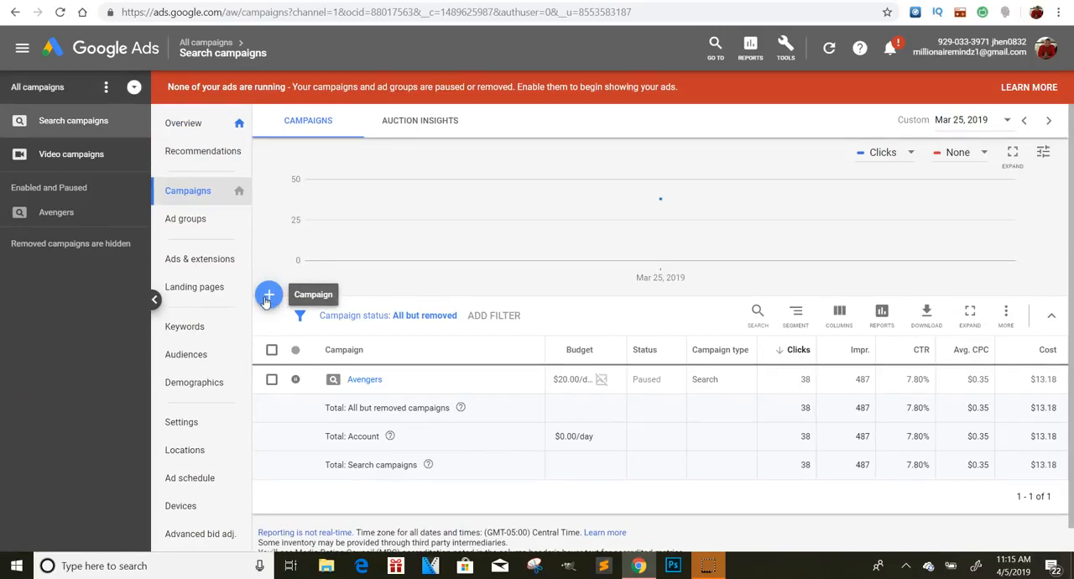
click(273, 304)
click(313, 345)
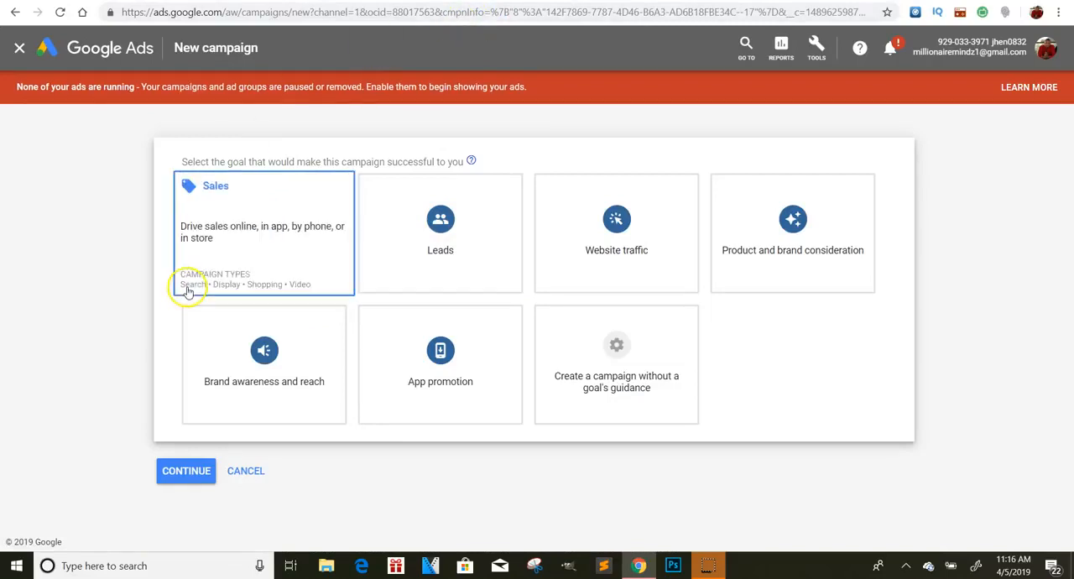
- Choose Website traffic as the campaign goal and Search as the campaign type, and continue to the campaign settings
click(608, 239)
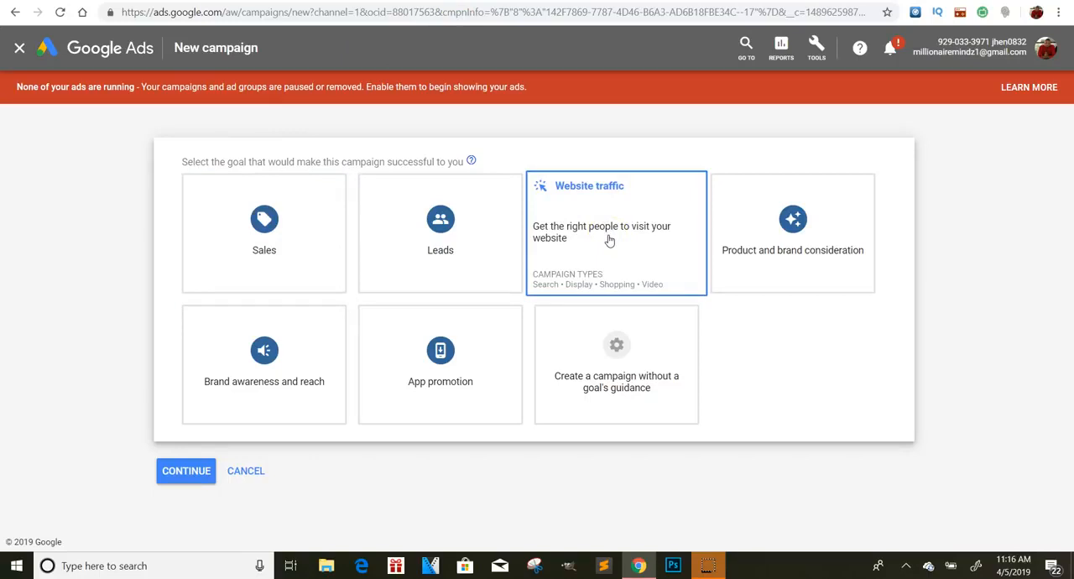
scroll(610, 241, down, 2)
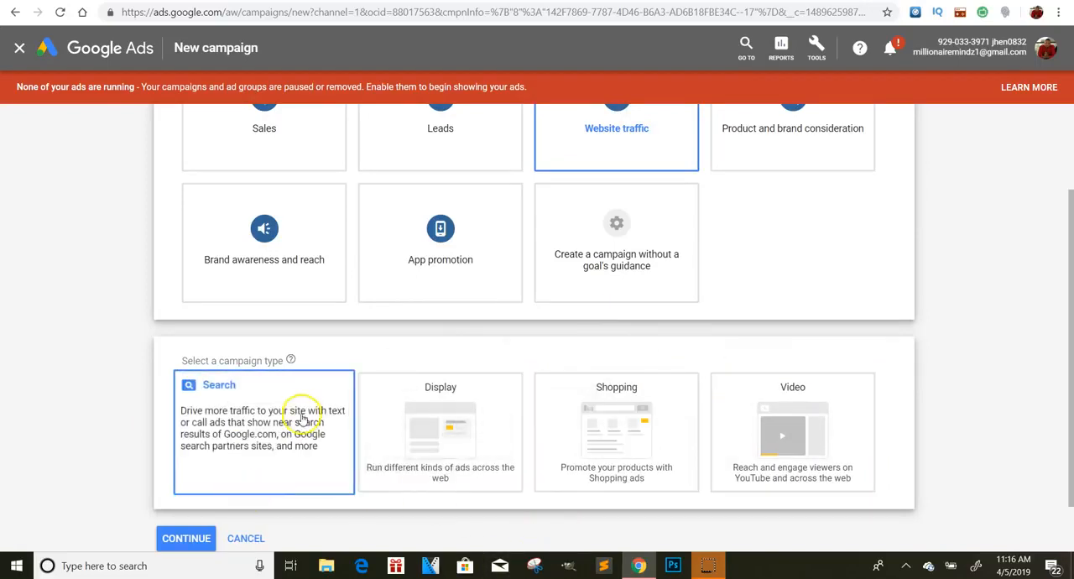
click(264, 443)
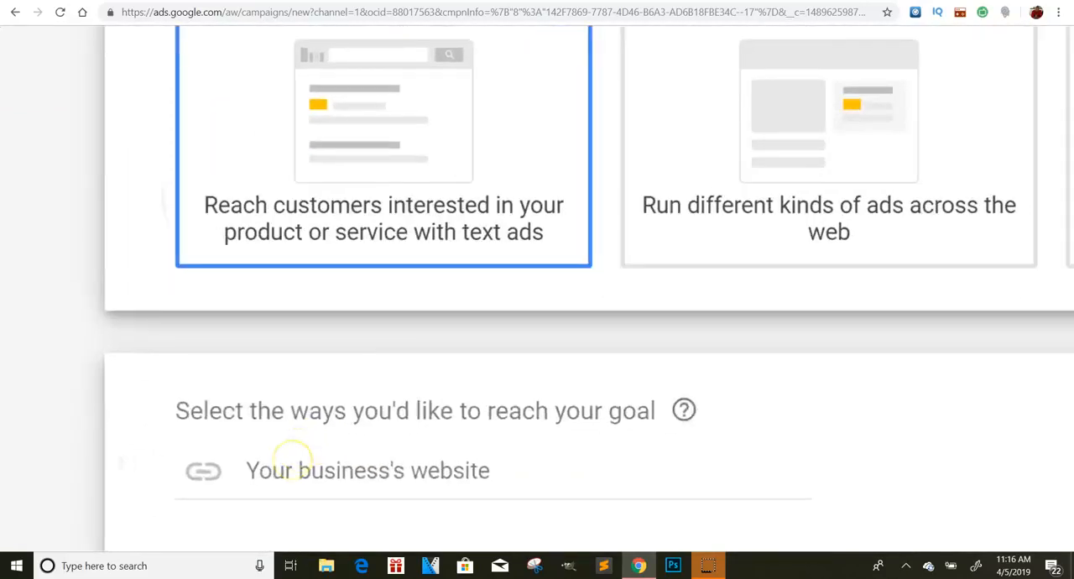
scroll(293, 460, down, 1)
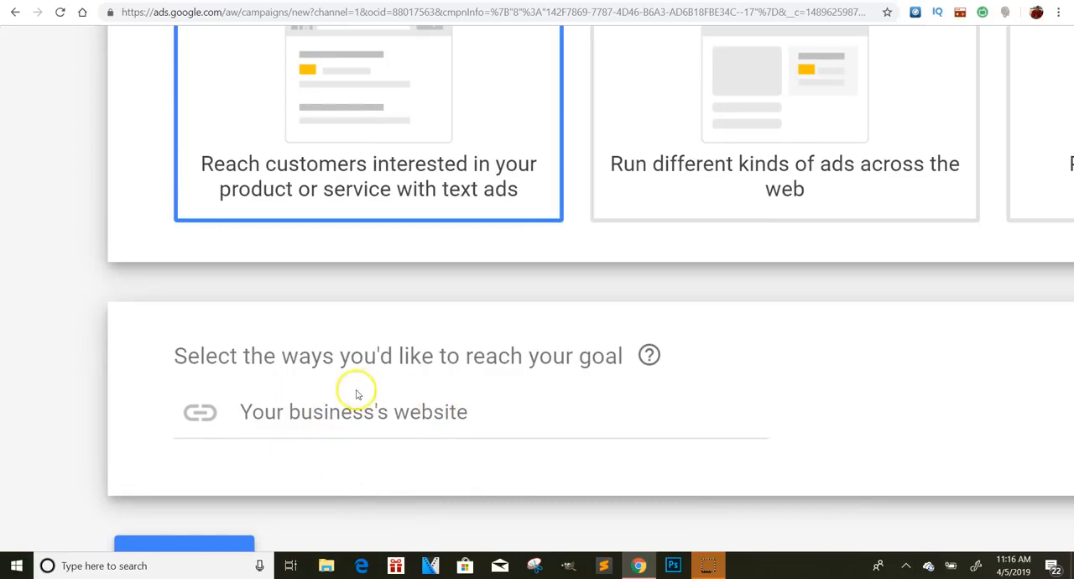
scroll(443, 372, down, 1)
scroll(441, 371, down, 4)
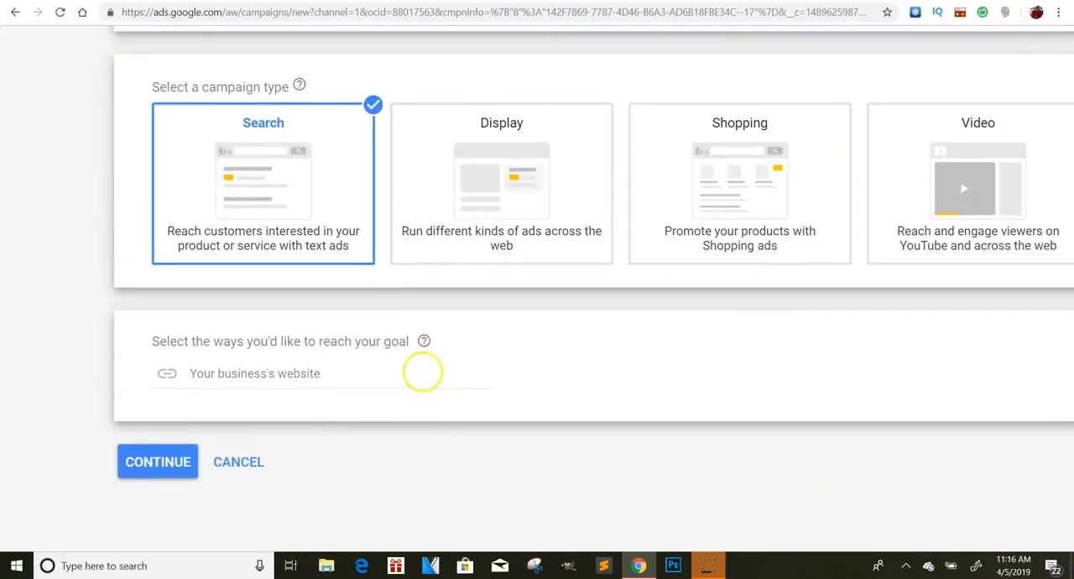
click(134, 463)
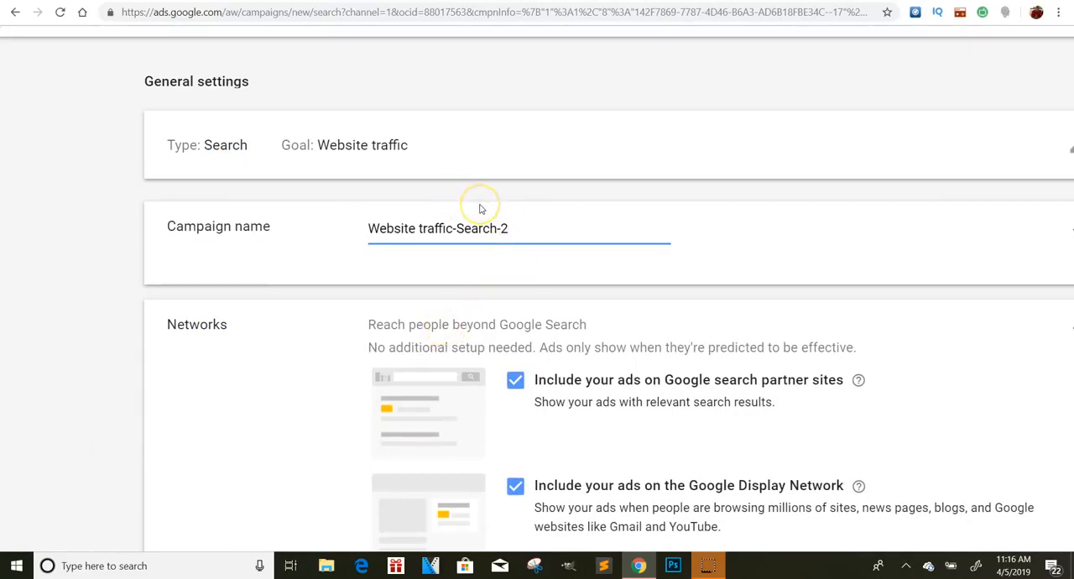
- Clear the default campaign name in the general settings
click(519, 194)
click(518, 213)
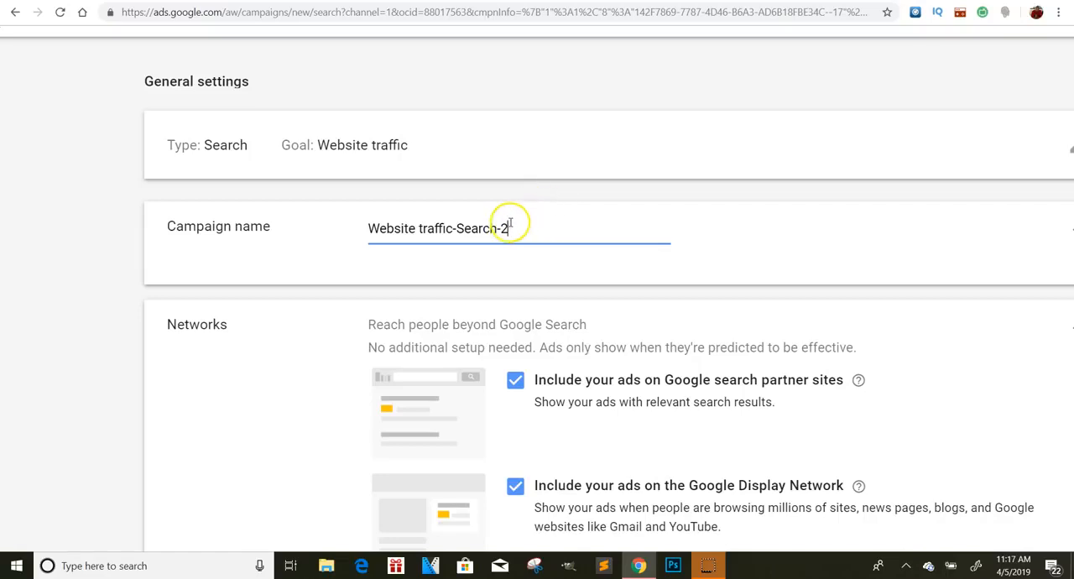
drag(523, 224, 300, 217)
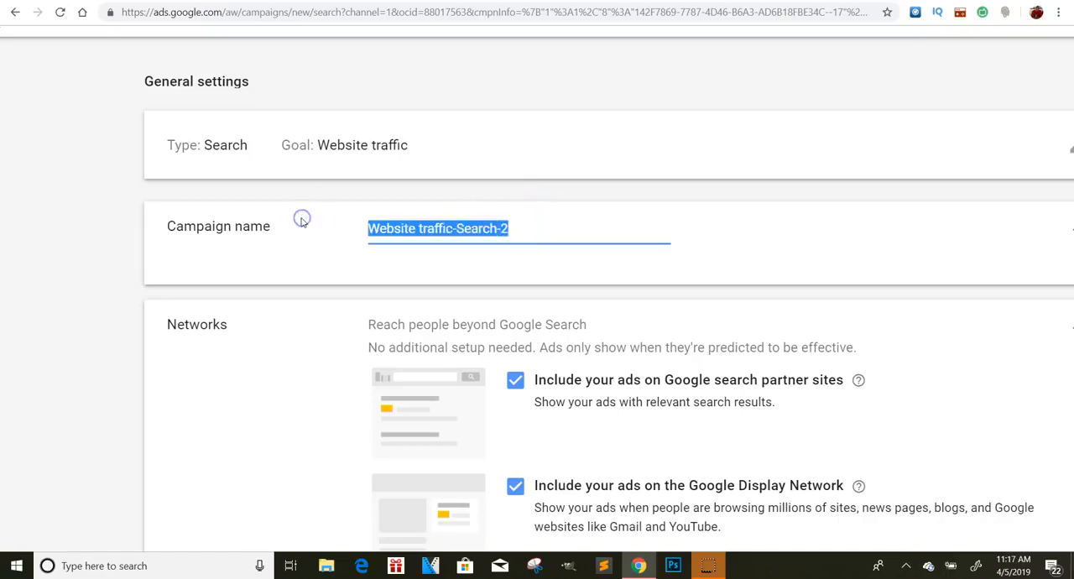
key(BackSpace)
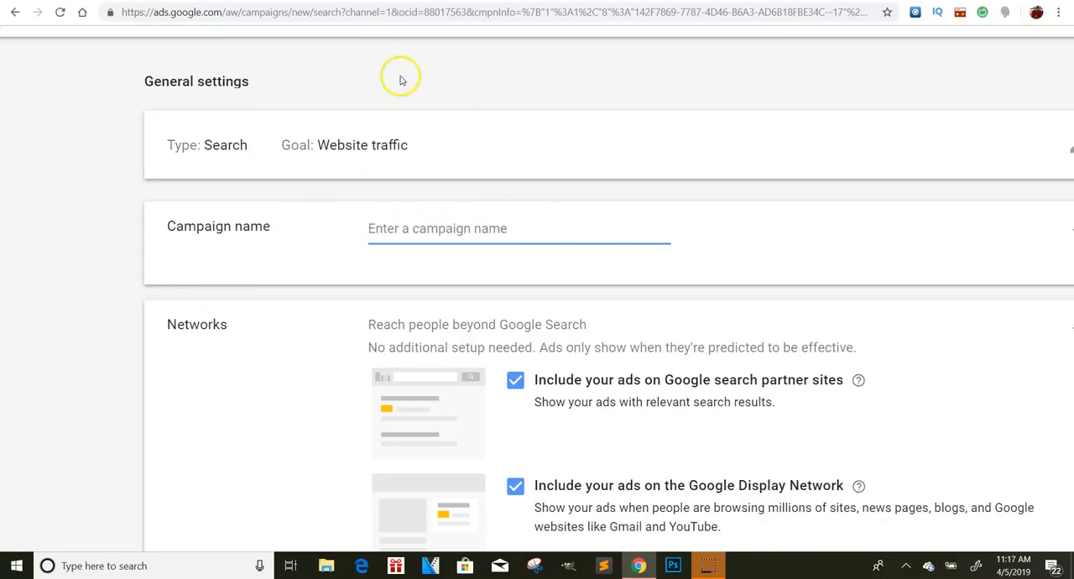
- Review the new campaign's general, network and targeting settings
scroll(440, 155, up, 2)
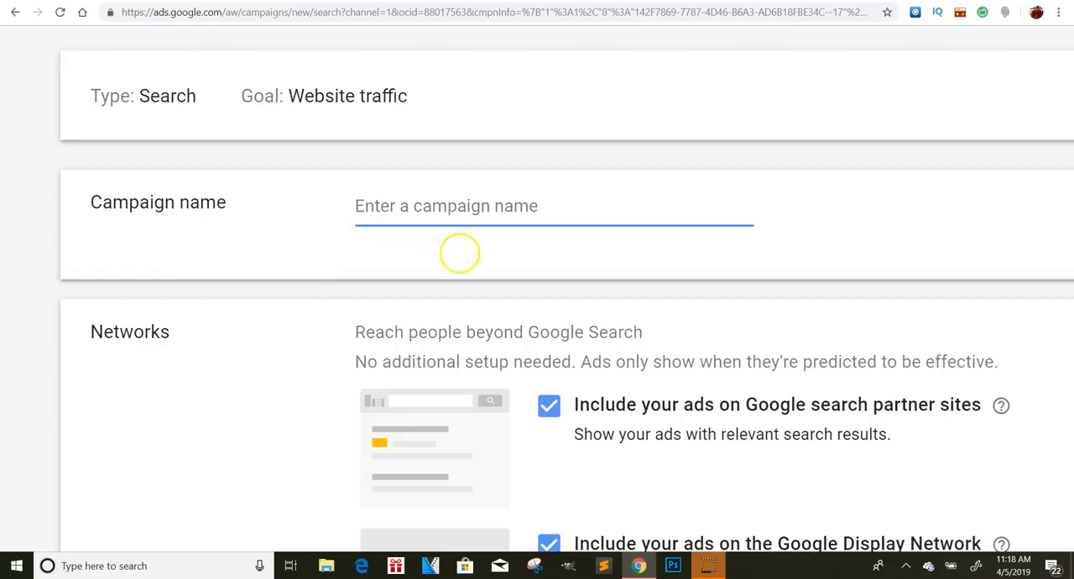
scroll(459, 258, down, 3)
scroll(537, 288, down, 2)
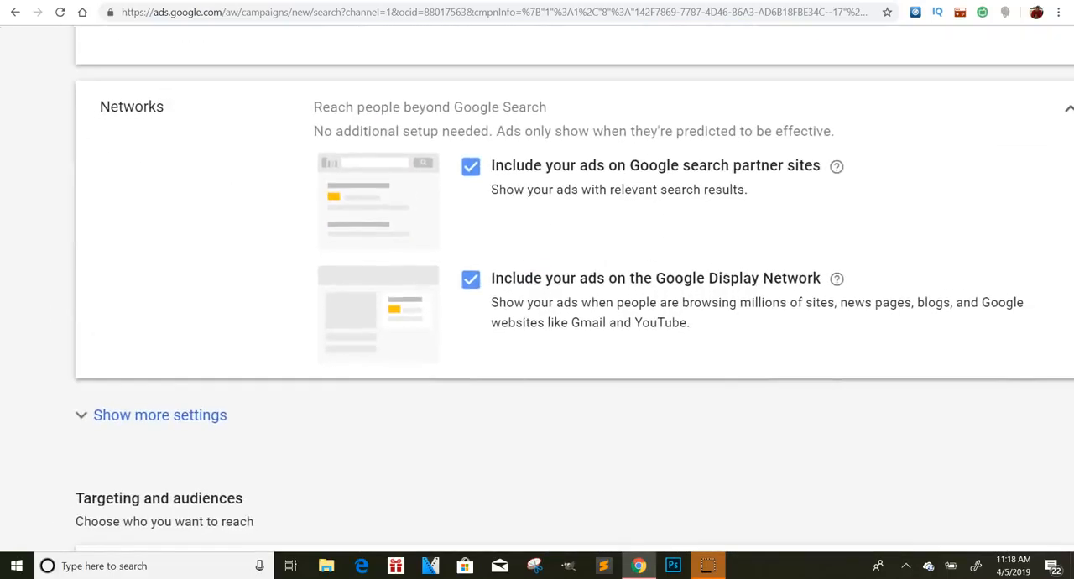
scroll(537, 288, down, 1)
scroll(537, 287, down, 1)
scroll(537, 288, down, 2)
scroll(537, 336, down, 3)
scroll(537, 336, up, 1)
scroll(537, 335, up, 5)
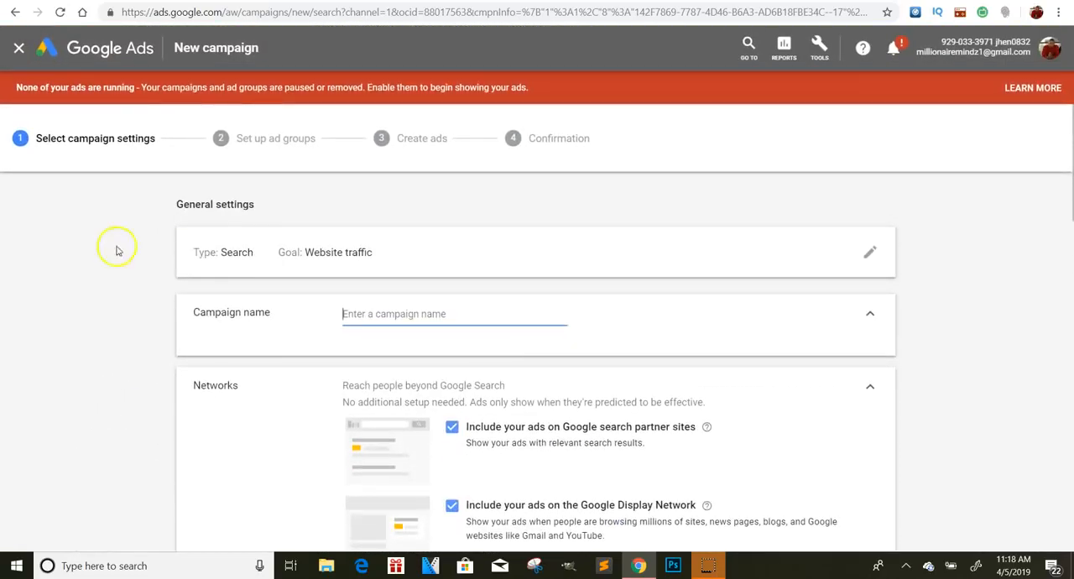
click(389, 311)
text(av e)
key(BackSpace)
- Clear the leftover text from the campaign name and name the campaign "gold"
click(355, 311)
key(BackSpace)
key(BackSpace)
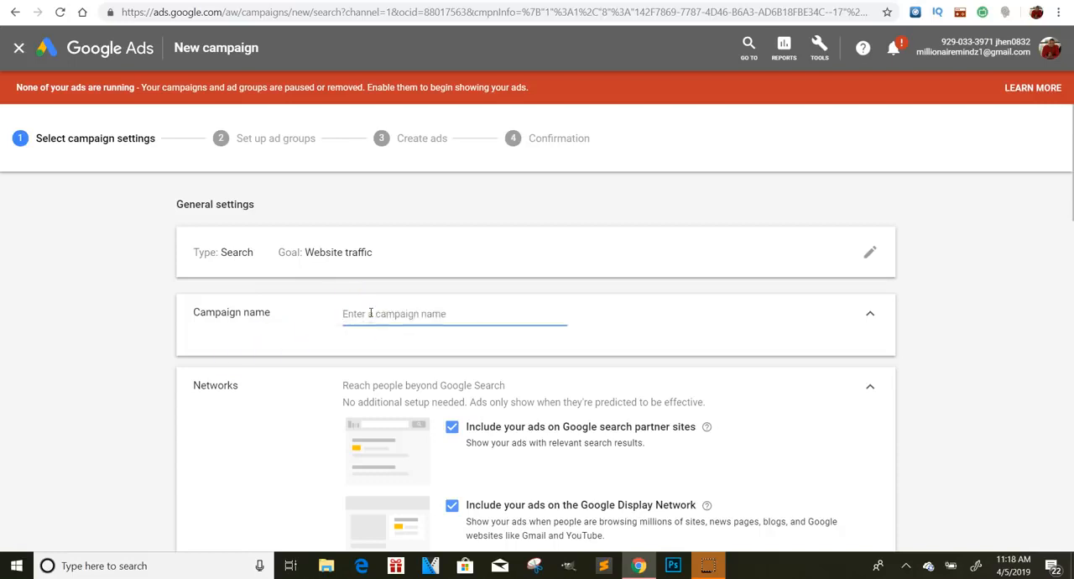
text(gold)
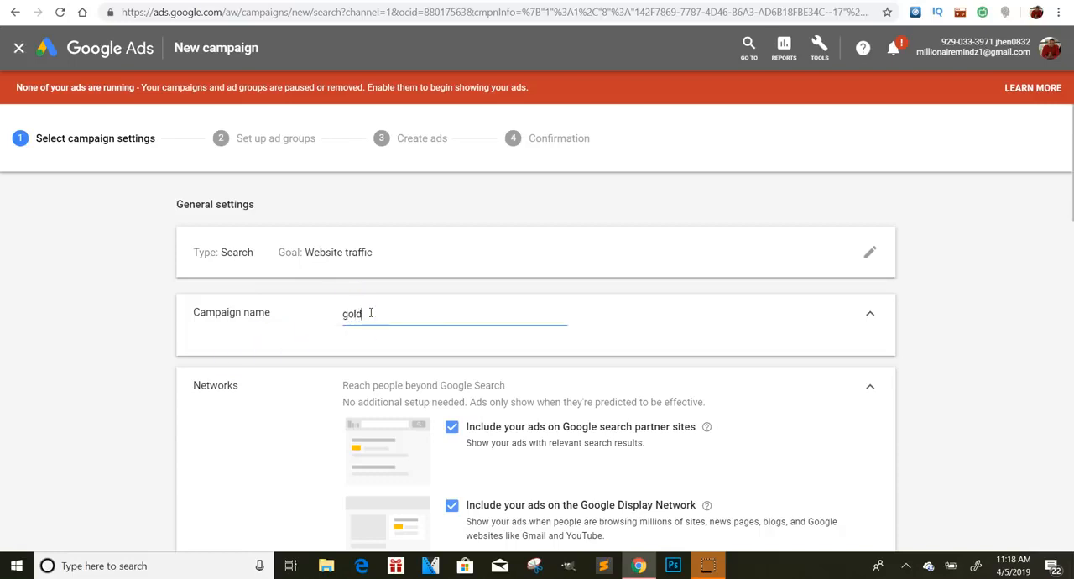
- Expand the location options and review the Locations, Languages and Audiences targeting settings
scroll(370, 312, down, 3)
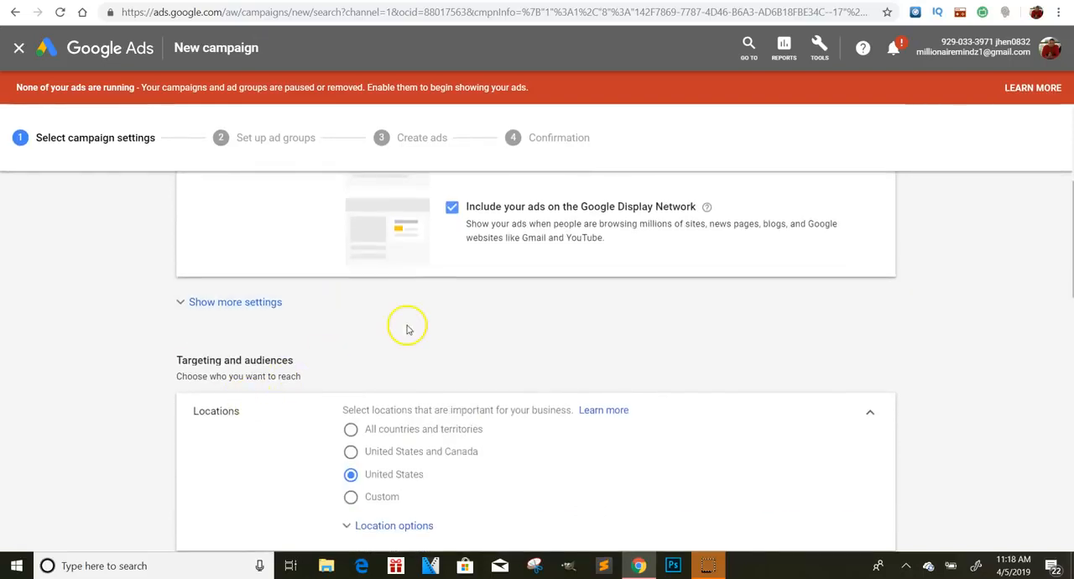
scroll(407, 329, down, 2)
ctrl+scroll(408, 328, up, 3)
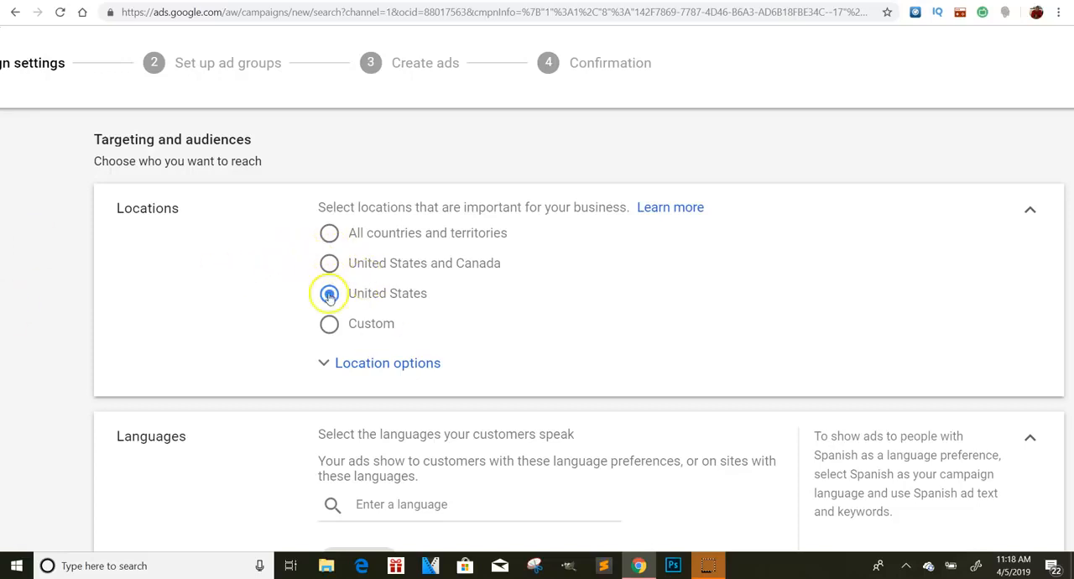
click(373, 359)
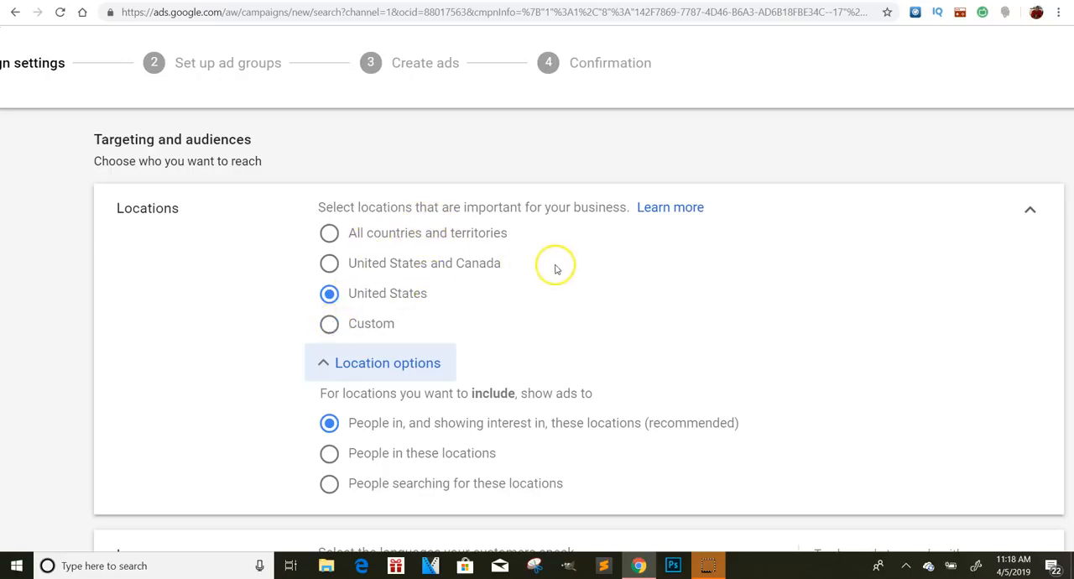
scroll(517, 329, down, 2)
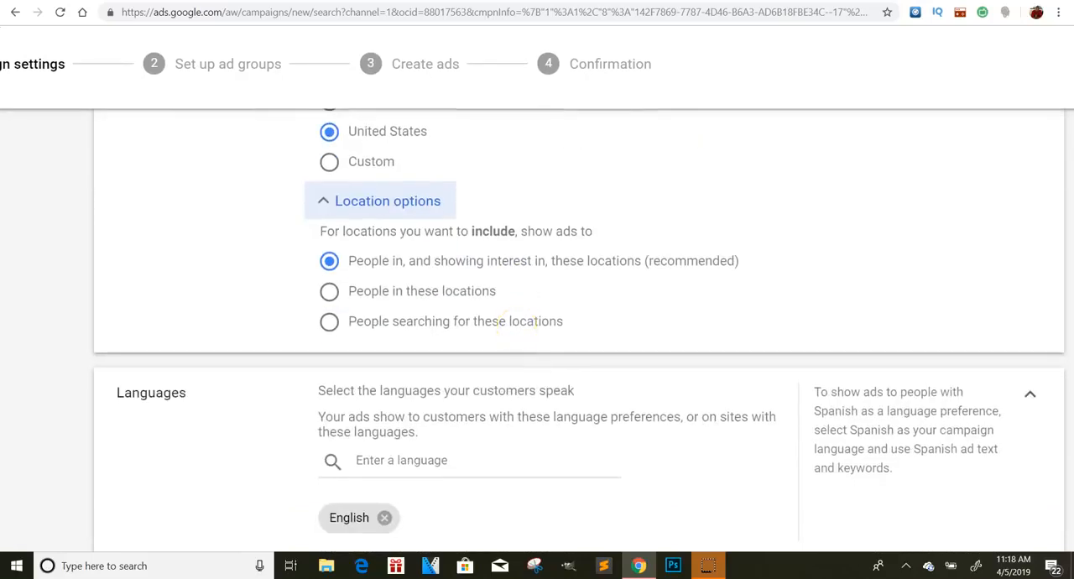
scroll(354, 253, up, 3)
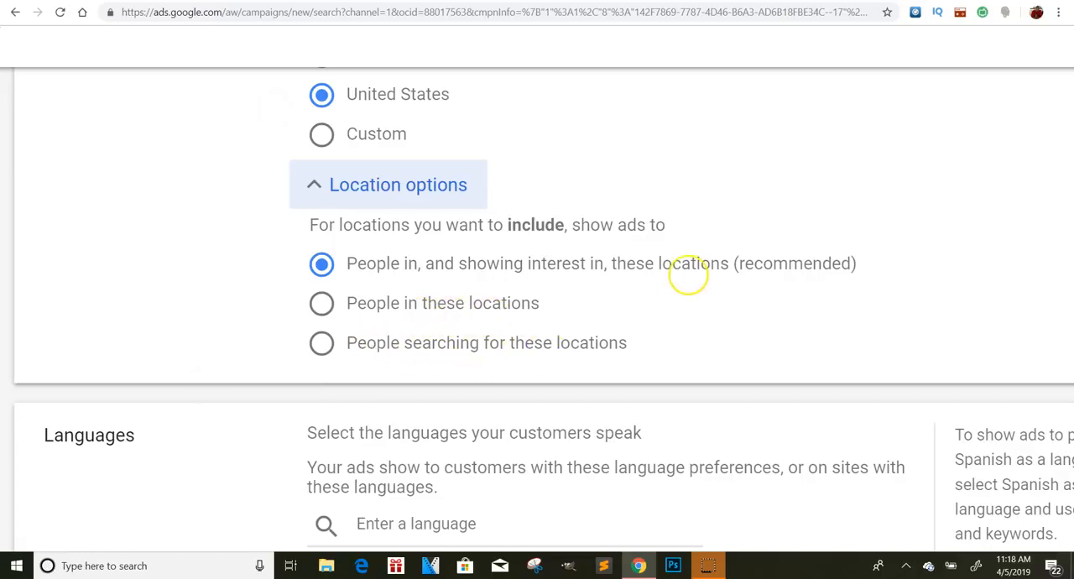
scroll(688, 275, down, 3)
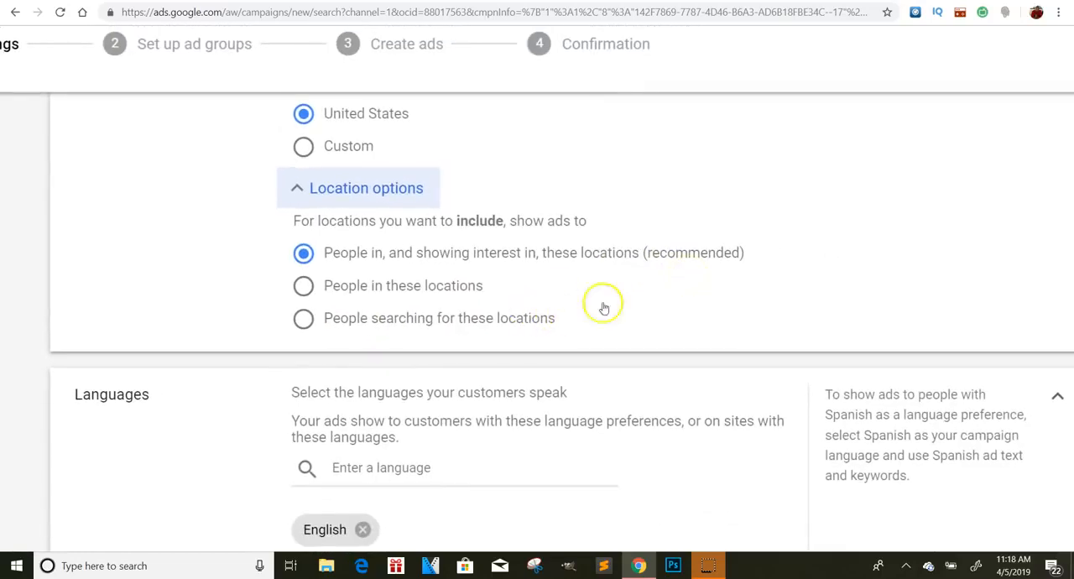
scroll(545, 292, down, 1)
scroll(546, 293, down, 3)
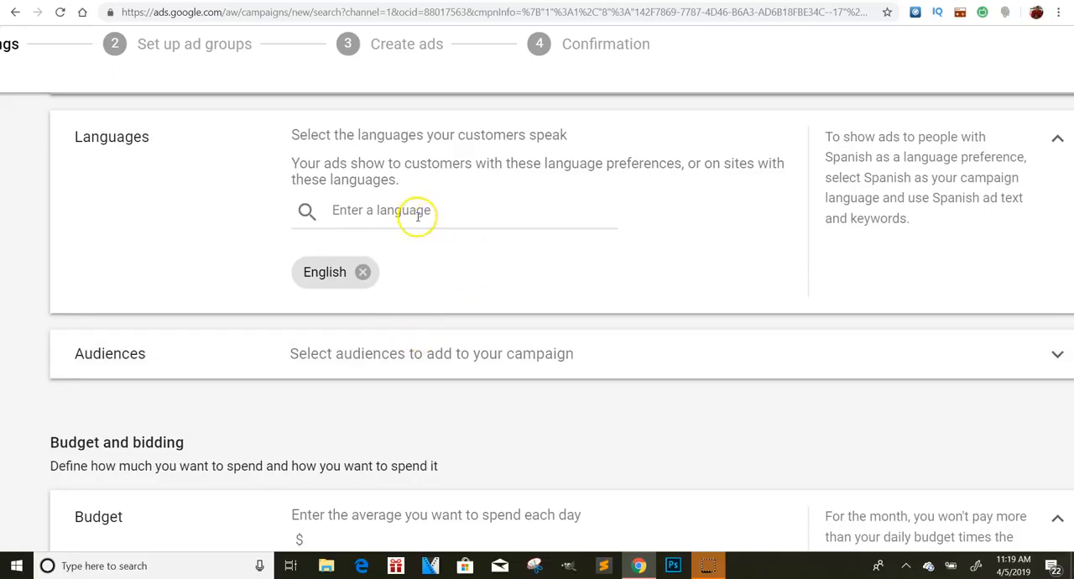
scroll(477, 232, down, 1)
scroll(489, 228, up, 1)
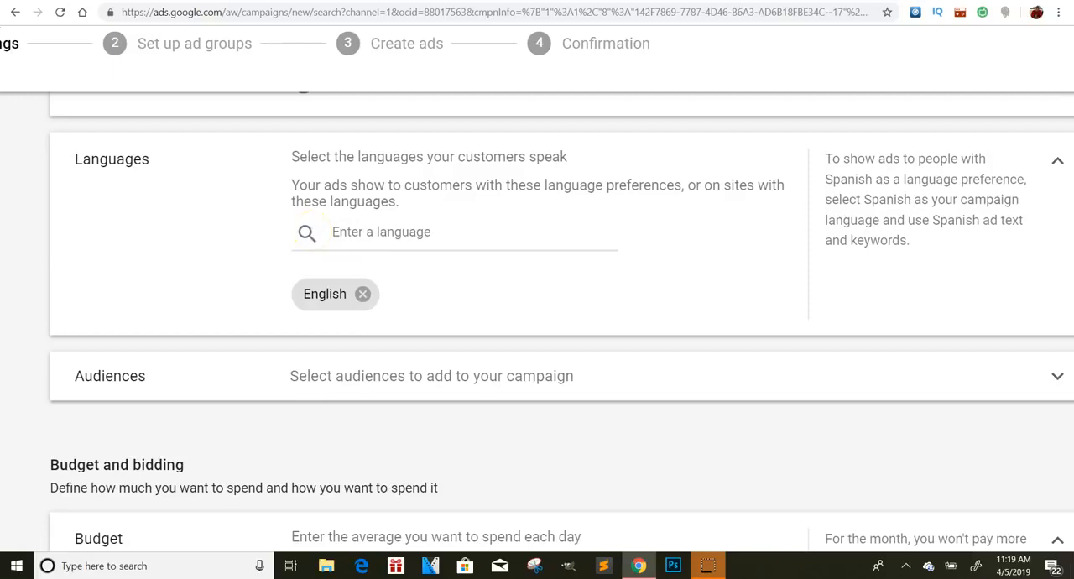
scroll(307, 233, down, 2)
scroll(307, 234, down, 1)
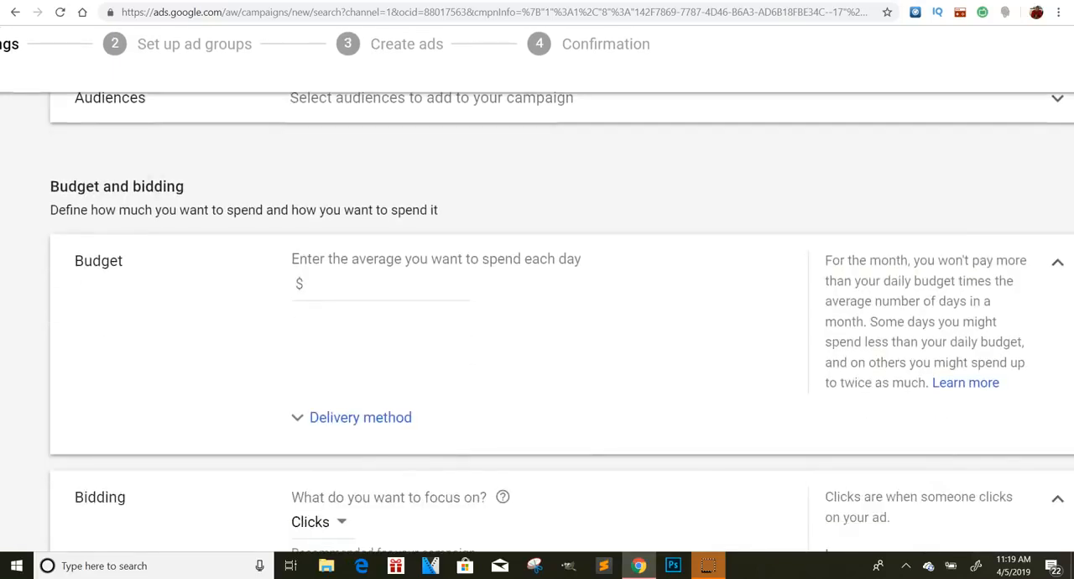
click(304, 290)
text(20\\\)
key(BackSpace)
key(BackSpace)
key(BackSpace)
key(BackSpace)
- Set the budget's delivery method to Accelerated and the average daily budget to $20
click(334, 421)
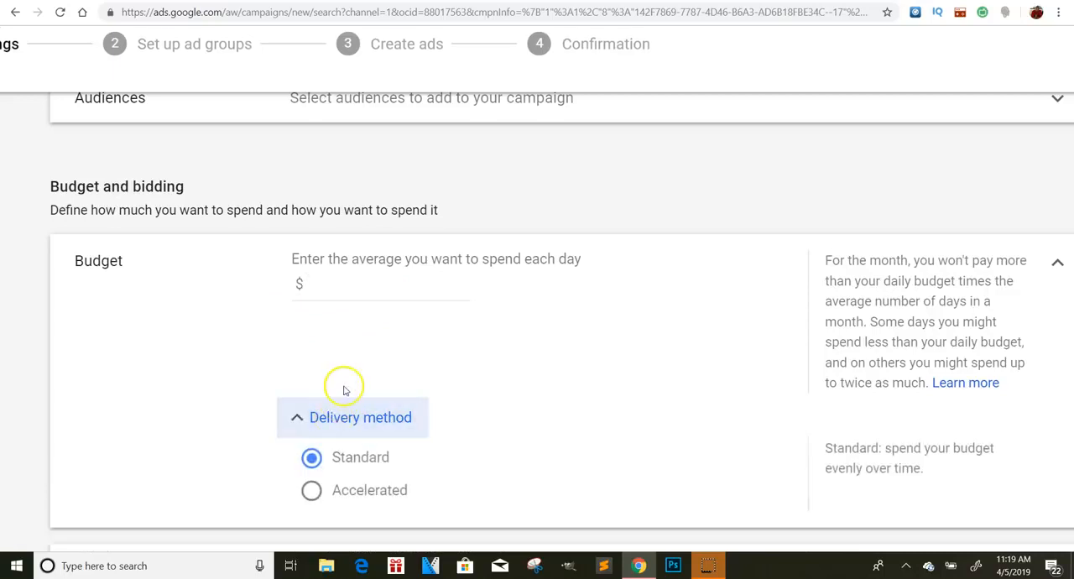
click(312, 491)
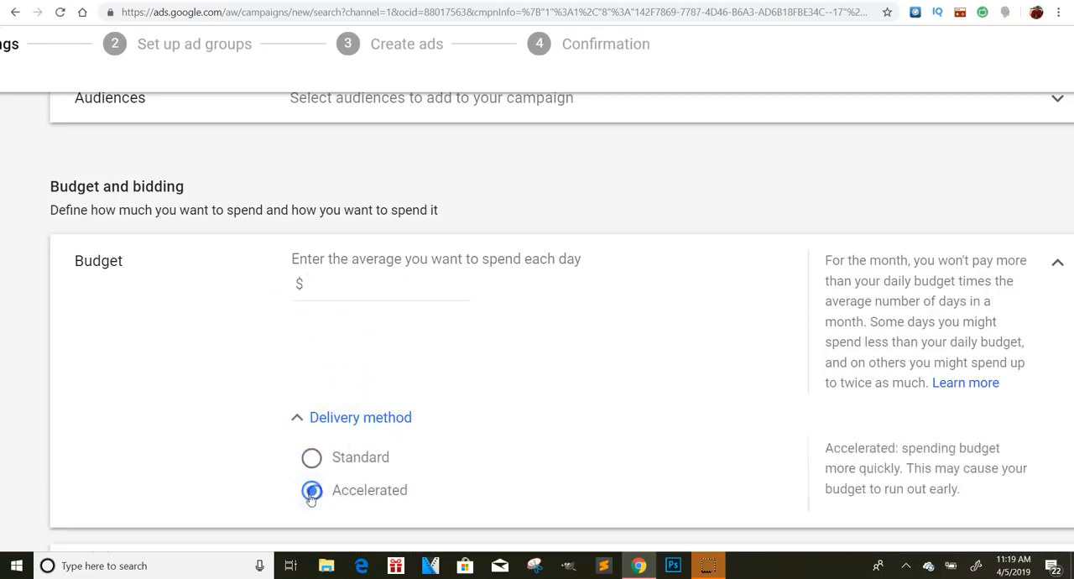
click(313, 420)
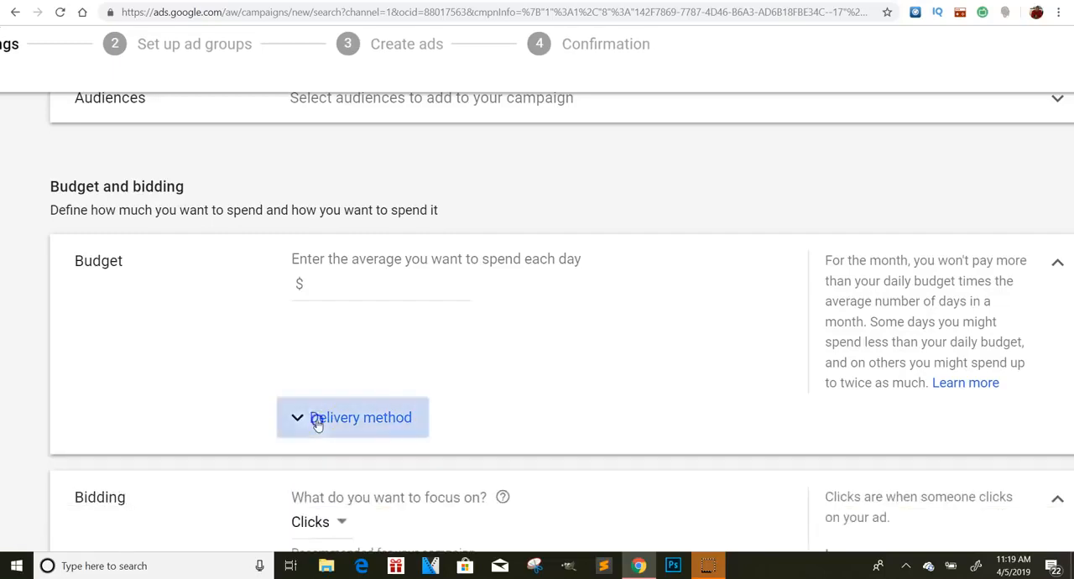
click(314, 421)
click(360, 302)
text(20)
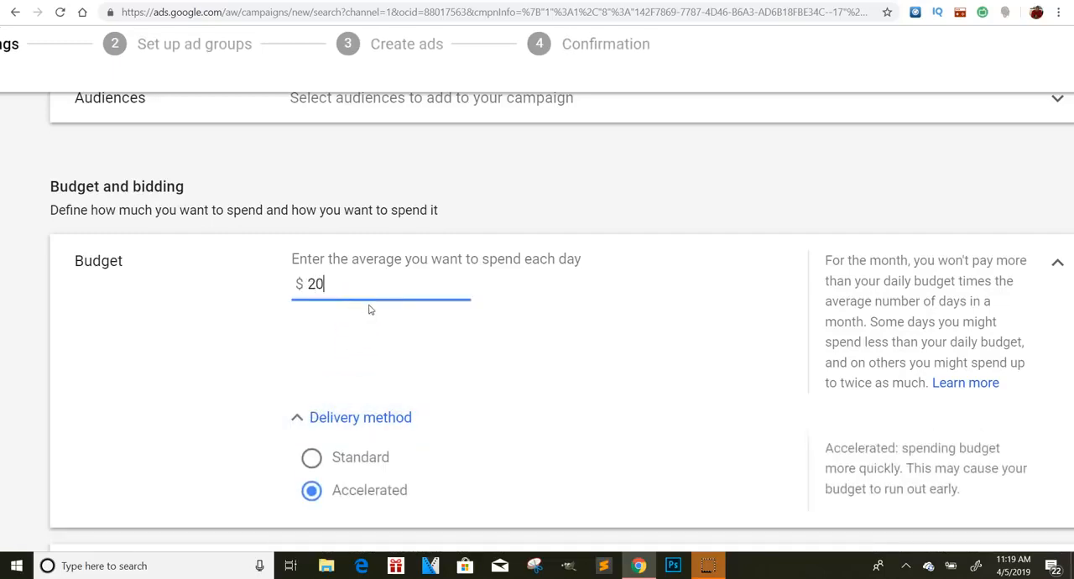
- Keep Clicks as the bidding focus, switch to direct bid strategy selection and keep Maximize clicks
scroll(537, 292, down, 2)
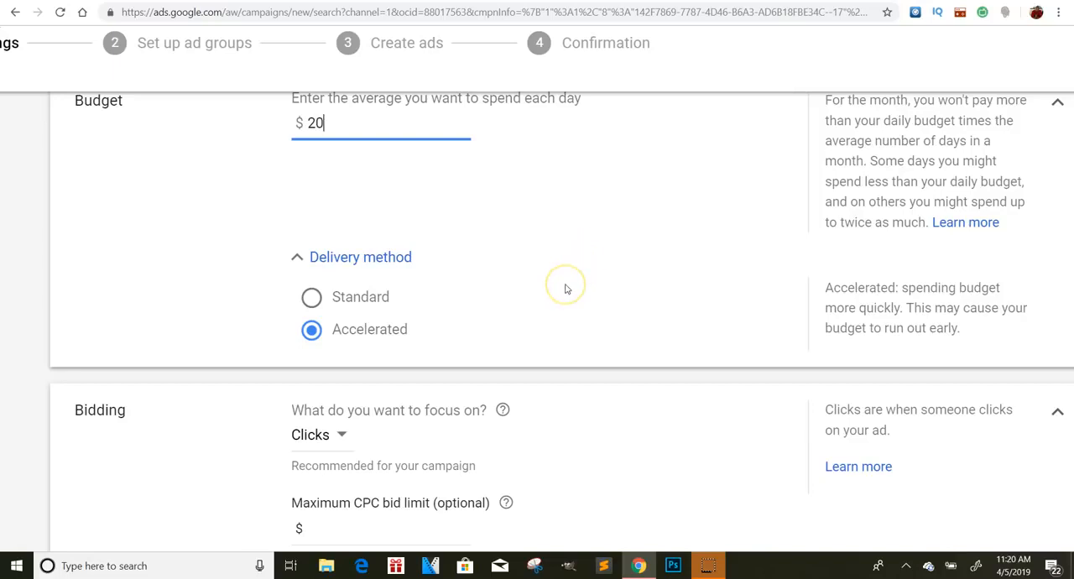
scroll(565, 289, down, 3)
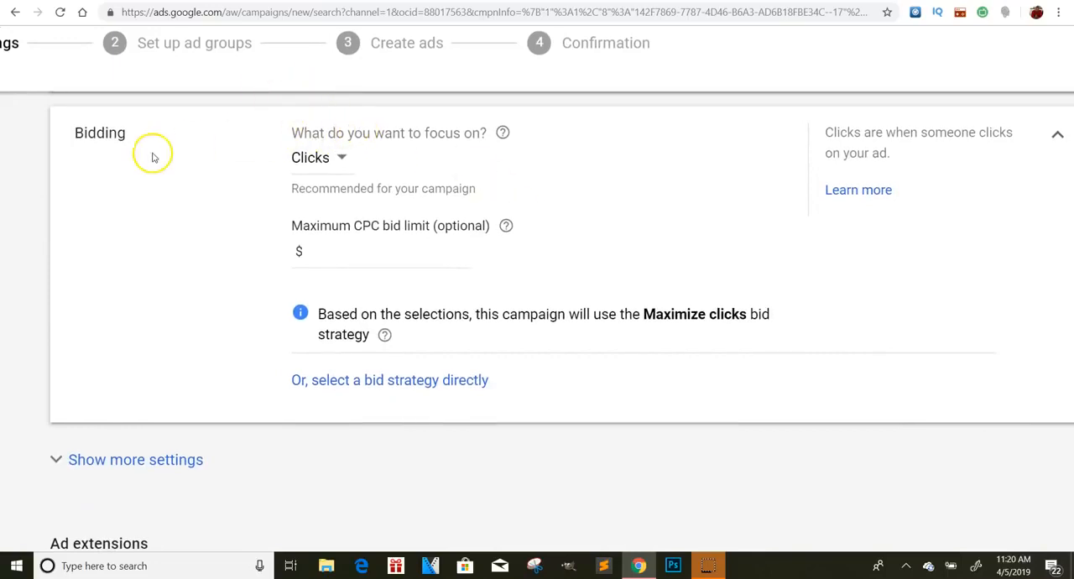
click(344, 158)
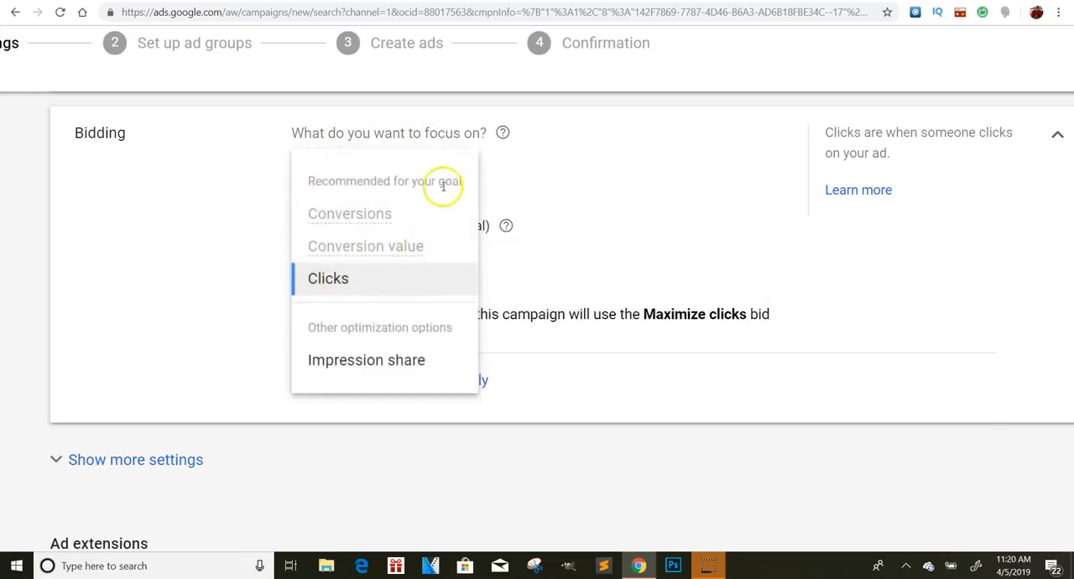
click(369, 278)
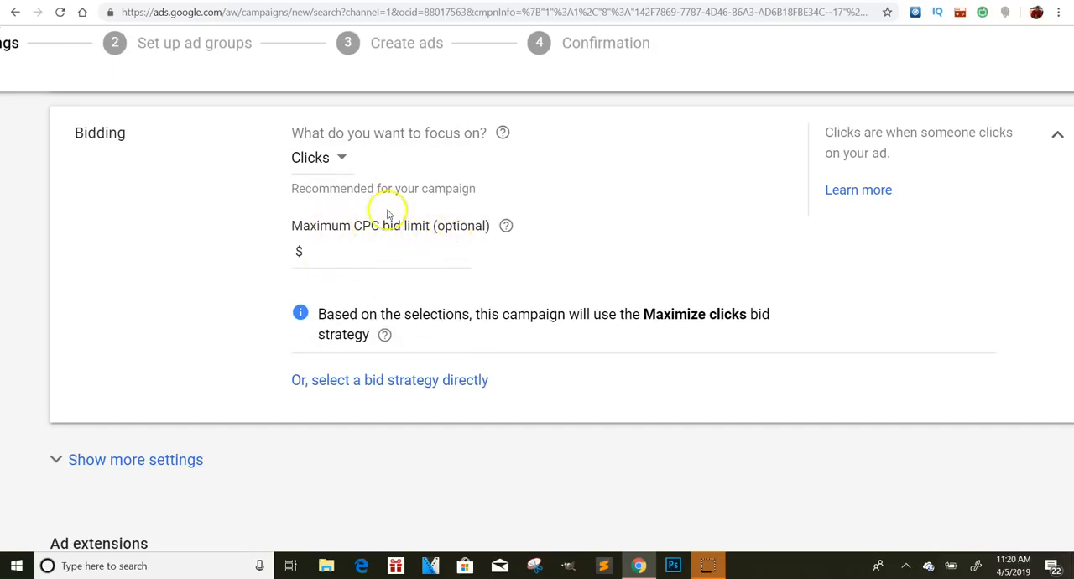
click(448, 382)
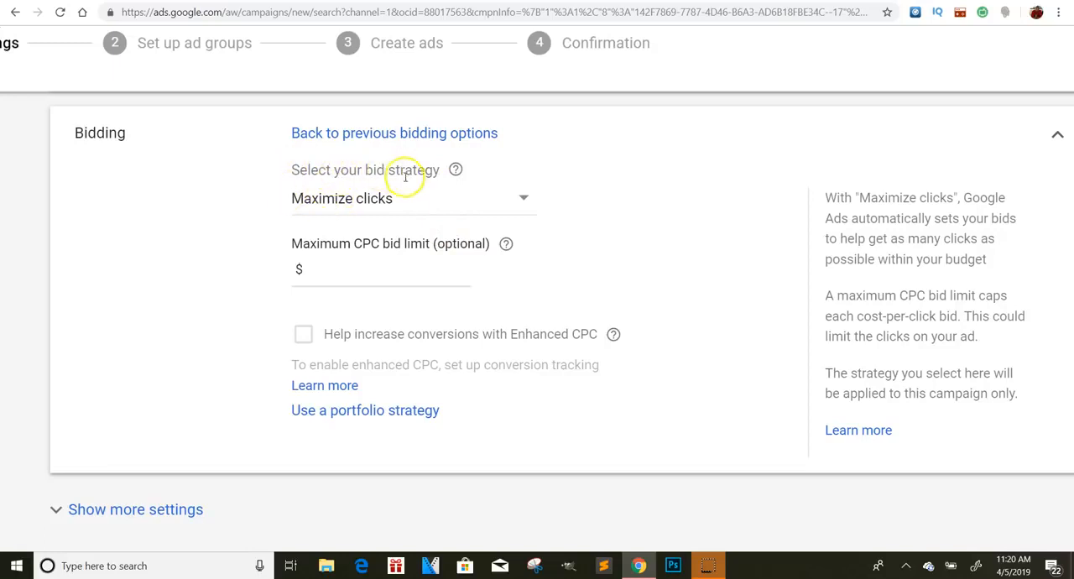
click(336, 200)
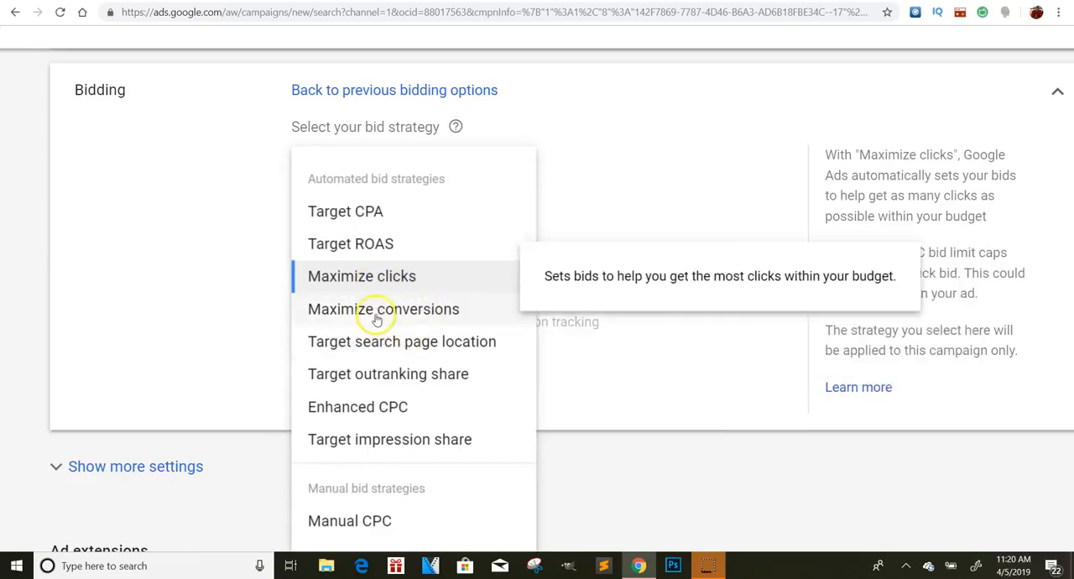
click(708, 155)
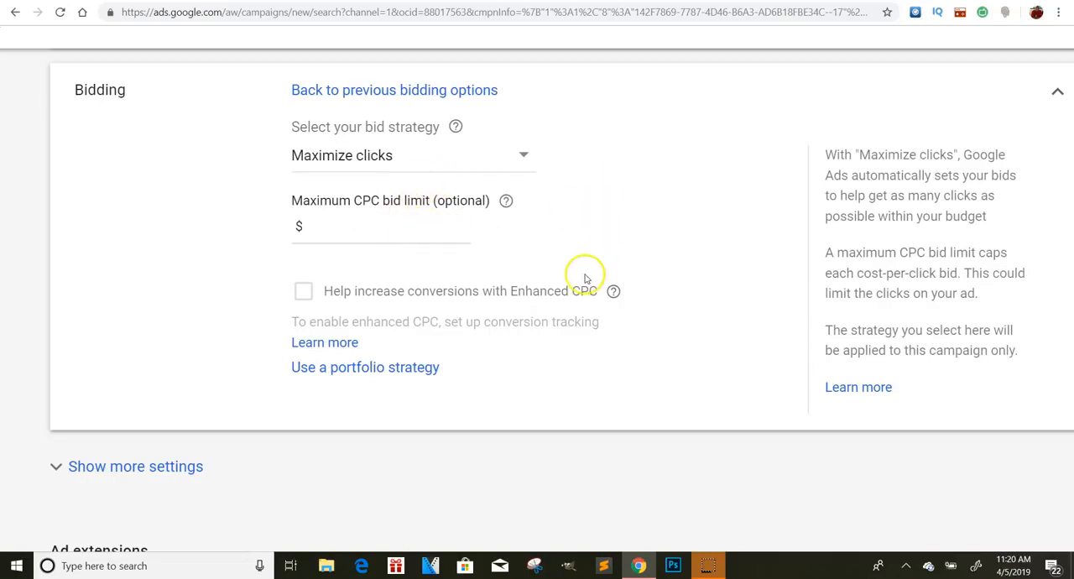
- Expand the additional campaign settings, examine the Ad schedule options and collapse the settings again
click(133, 467)
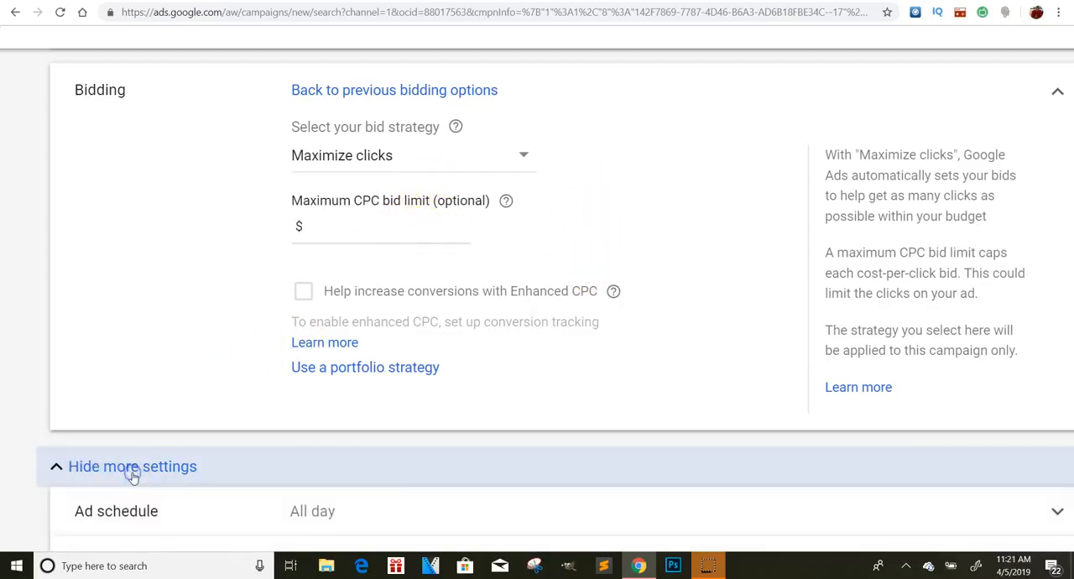
scroll(361, 327, down, 5)
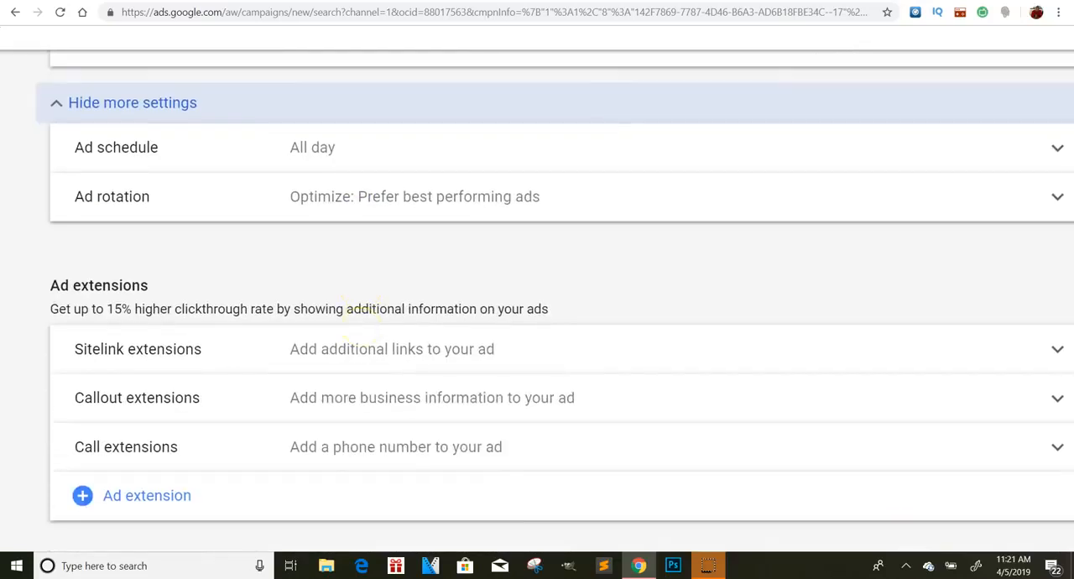
click(306, 147)
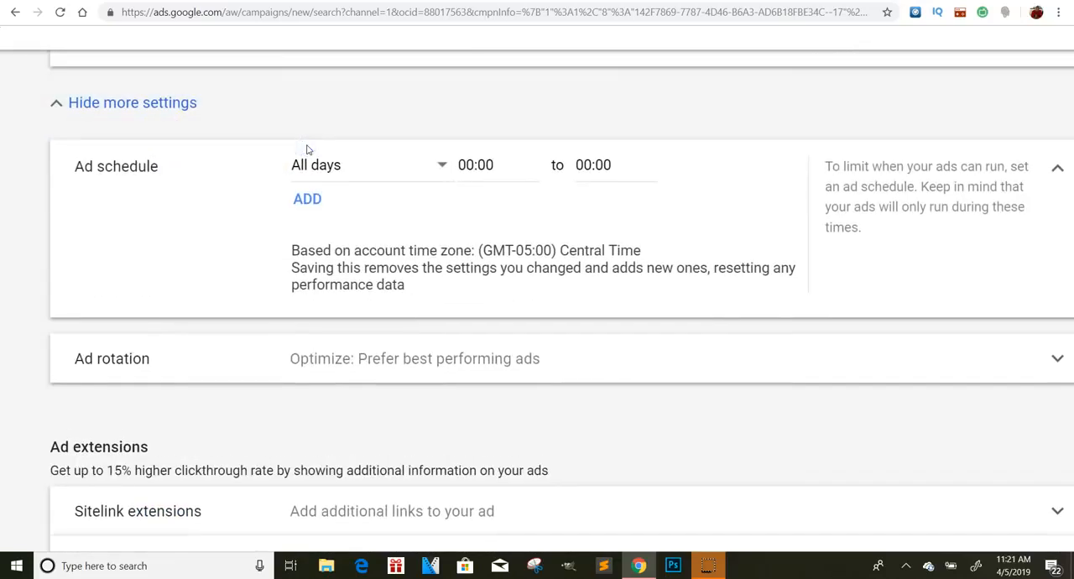
click(268, 105)
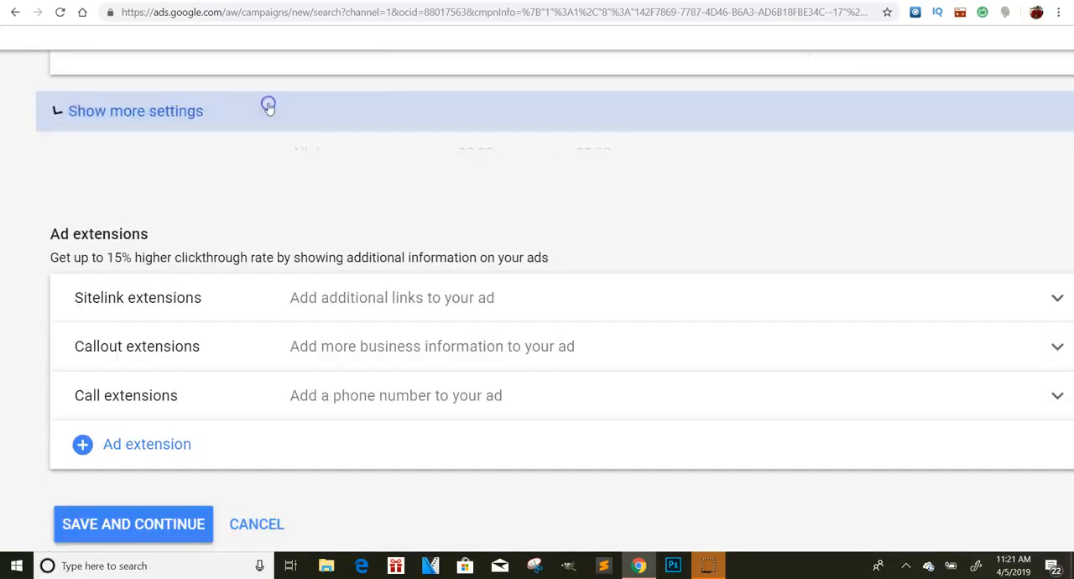
scroll(386, 186, up, 2)
scroll(386, 186, down, 2)
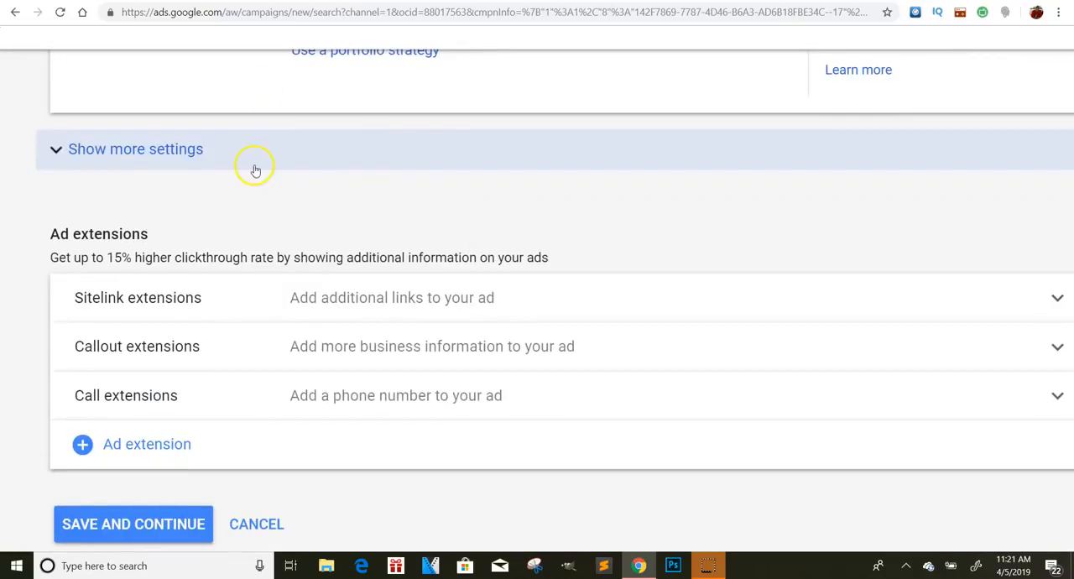
- Save the campaign settings and continue to the keyword entry for Ad group 1, keeping its default name
scroll(254, 166, down, 1)
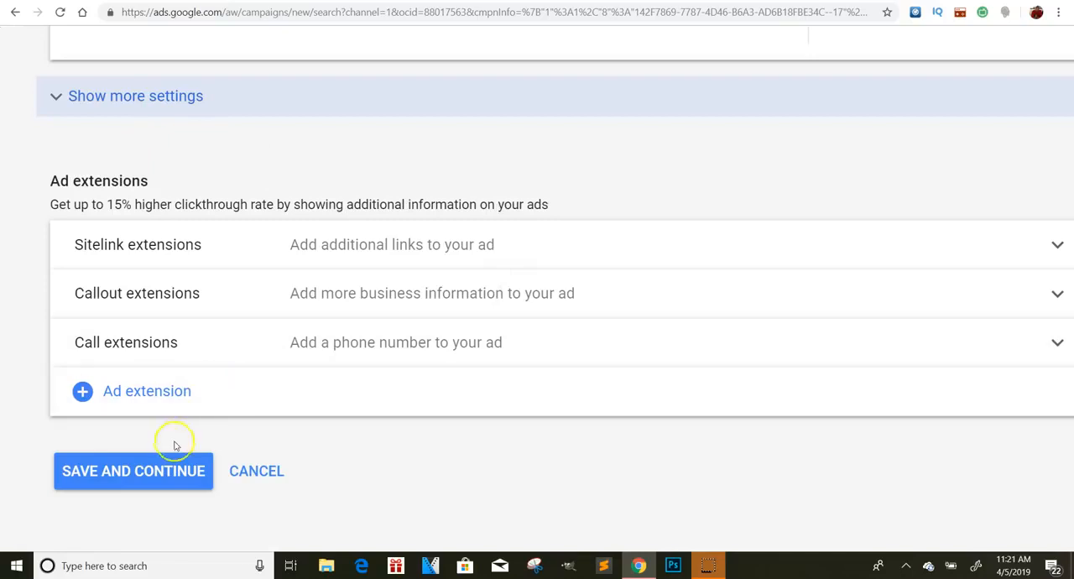
click(174, 467)
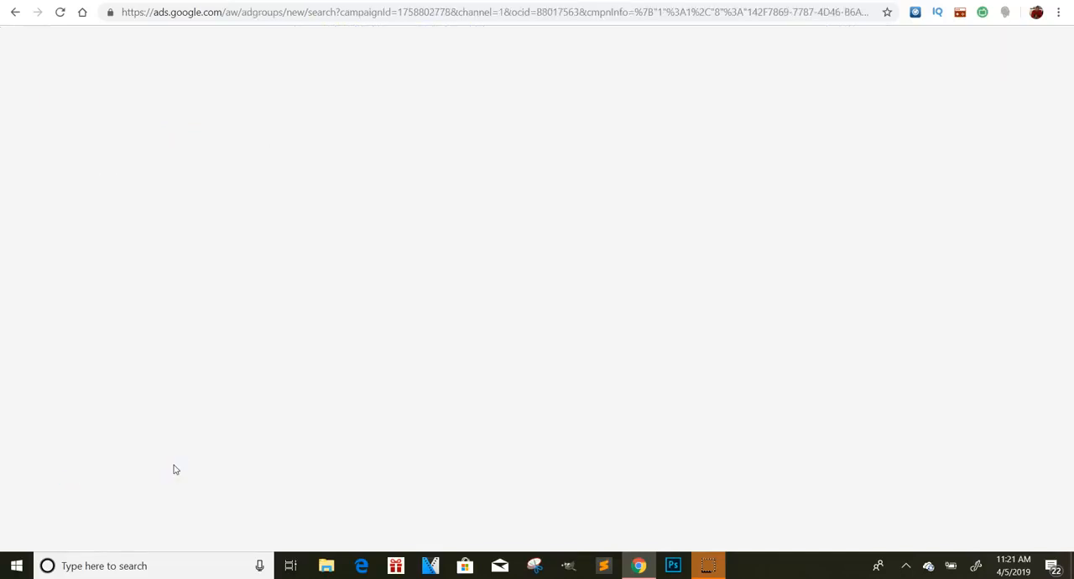
scroll(252, 189, down, 1)
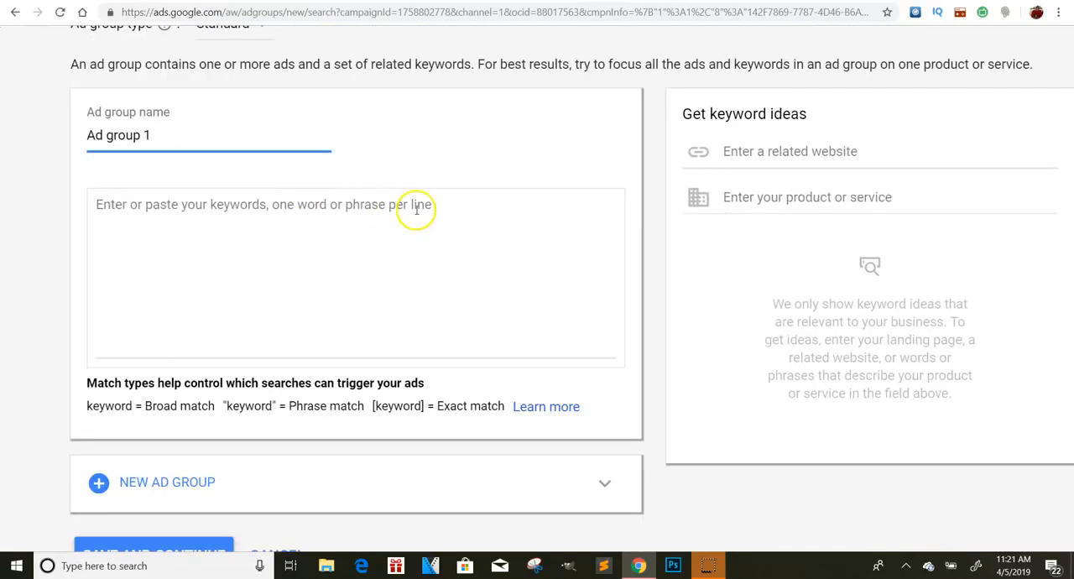
drag(212, 138, 73, 132)
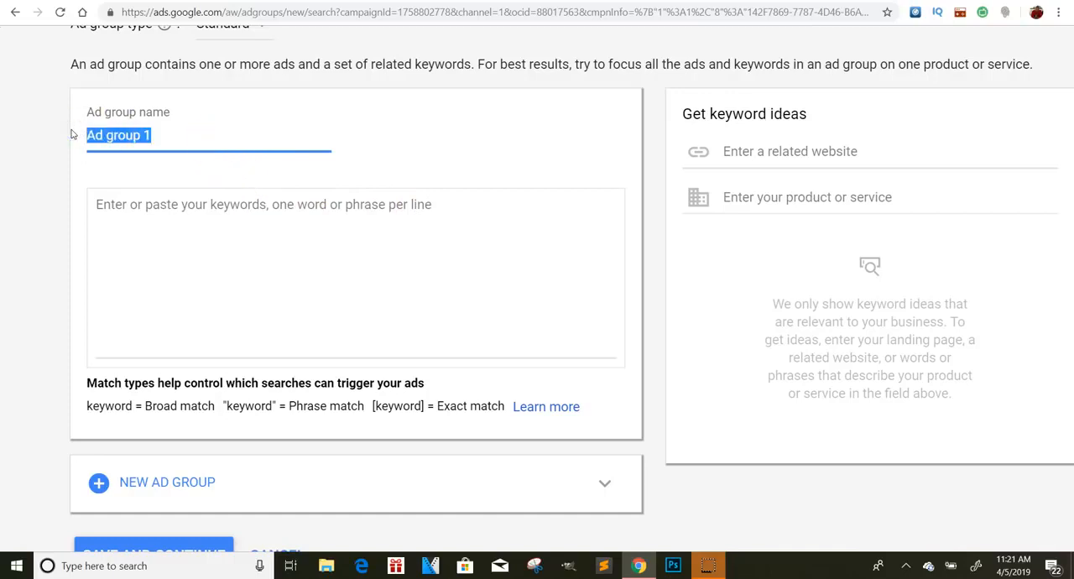
click(323, 225)
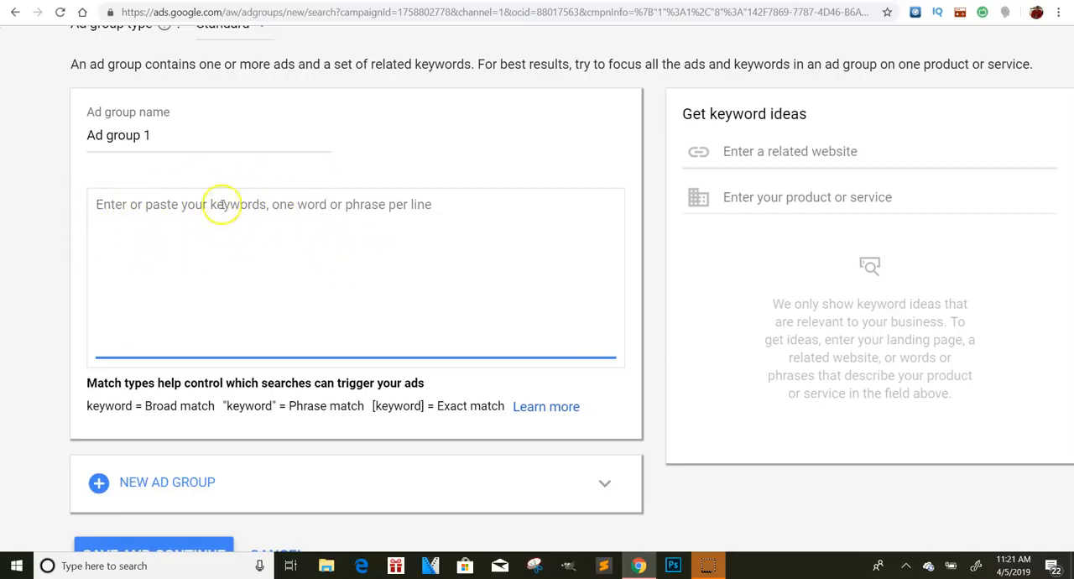
- Search Google for "google keyword planner" in a new browser tab
key(ctrl+t)
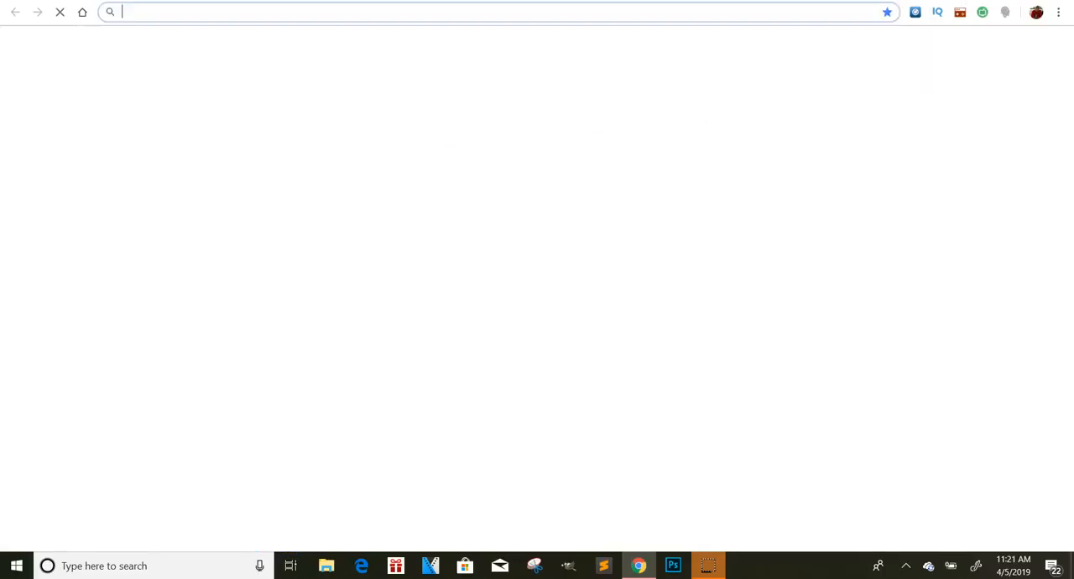
text(google.com)
key(Return)
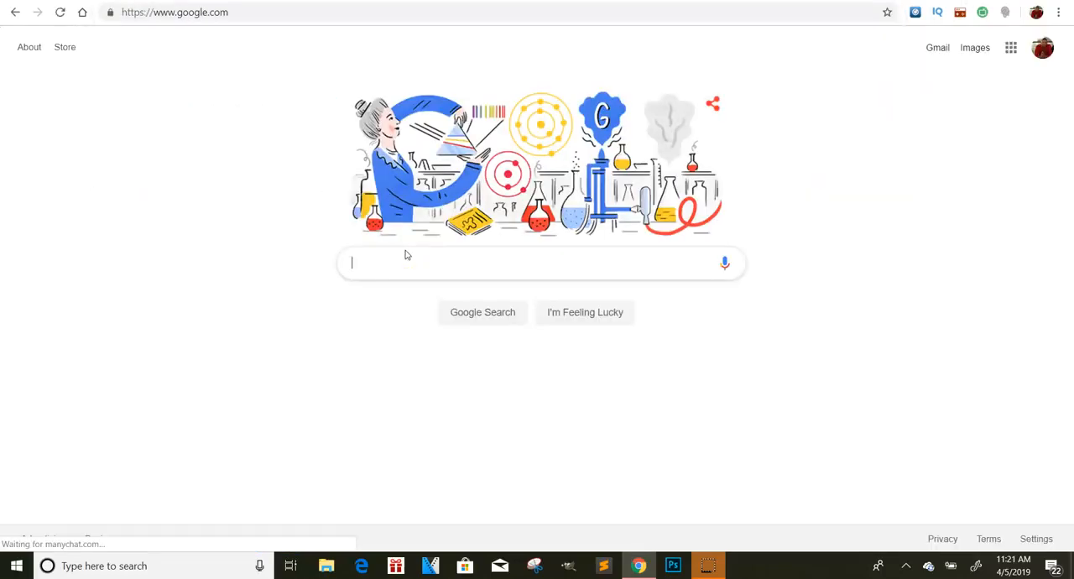
text(googl)
text(e j)
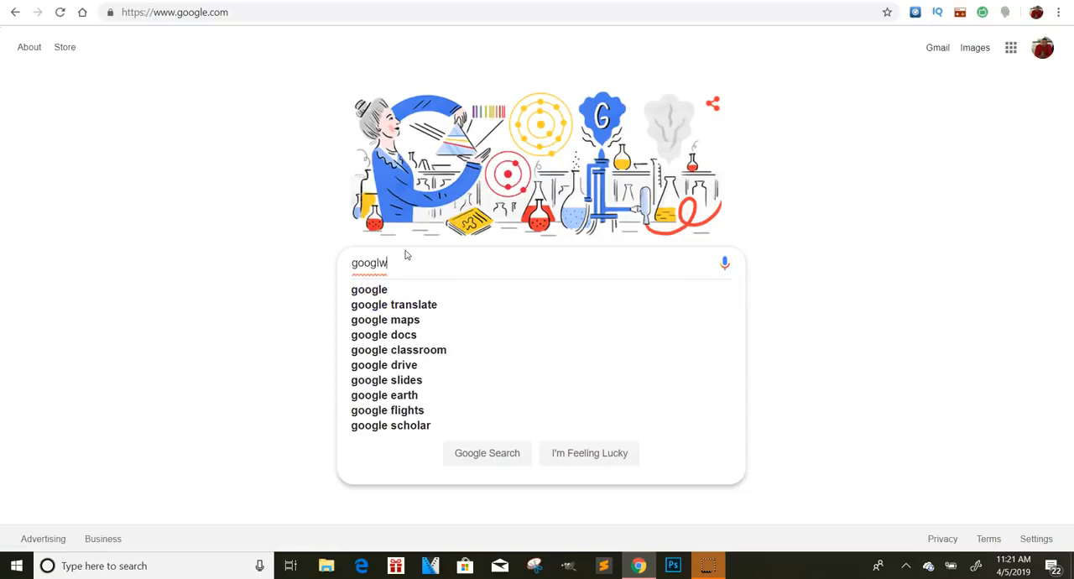
text(w)
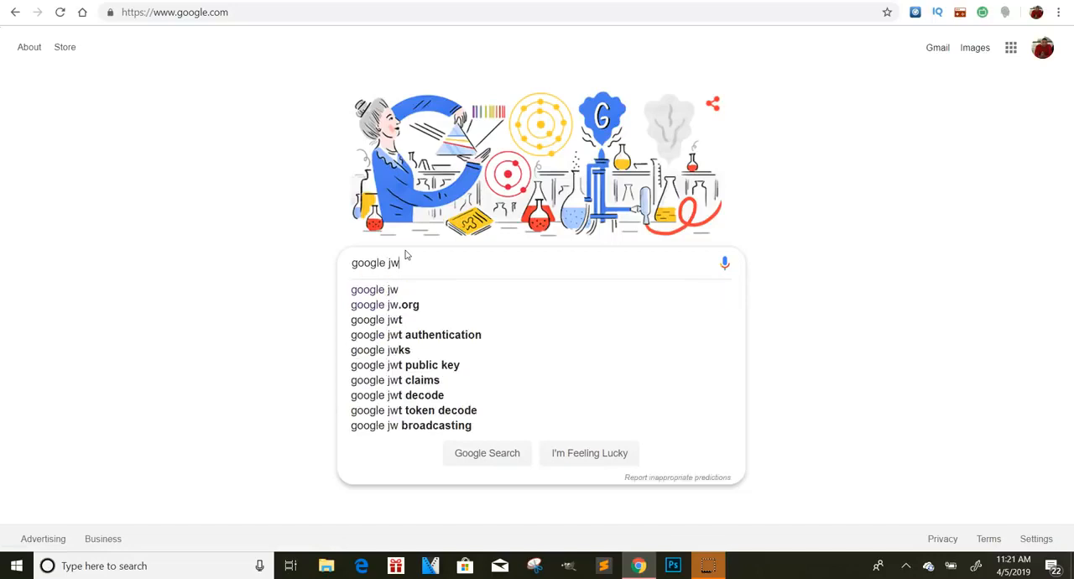
key(BackSpace)
key(BackSpace)
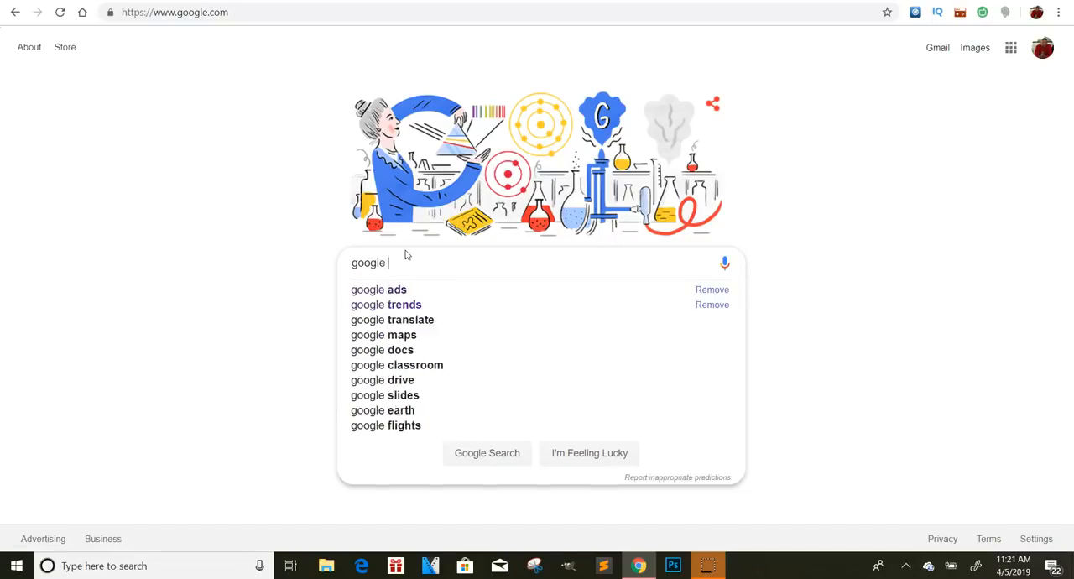
text(key)
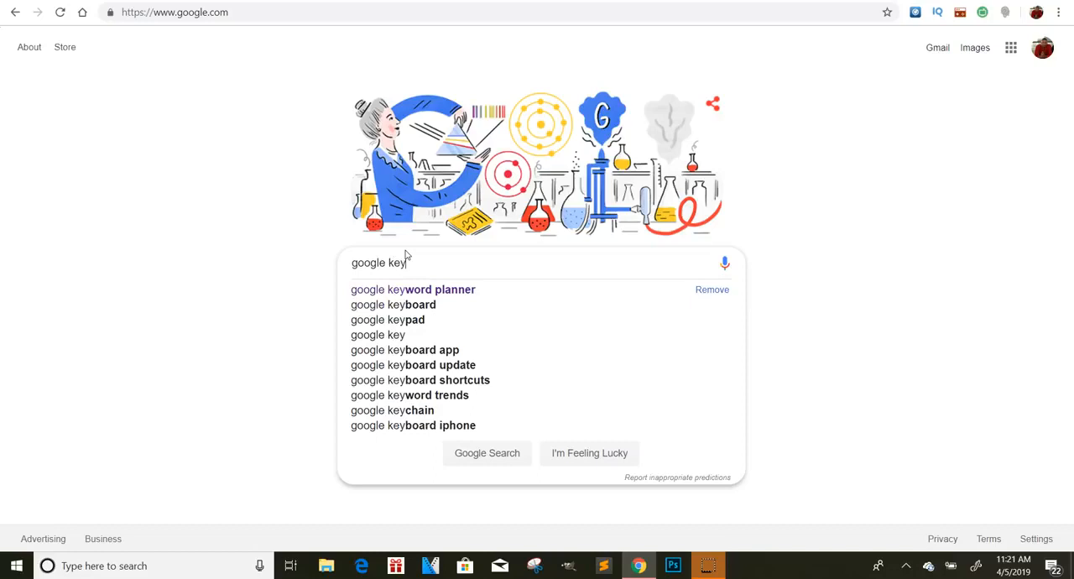
click(446, 289)
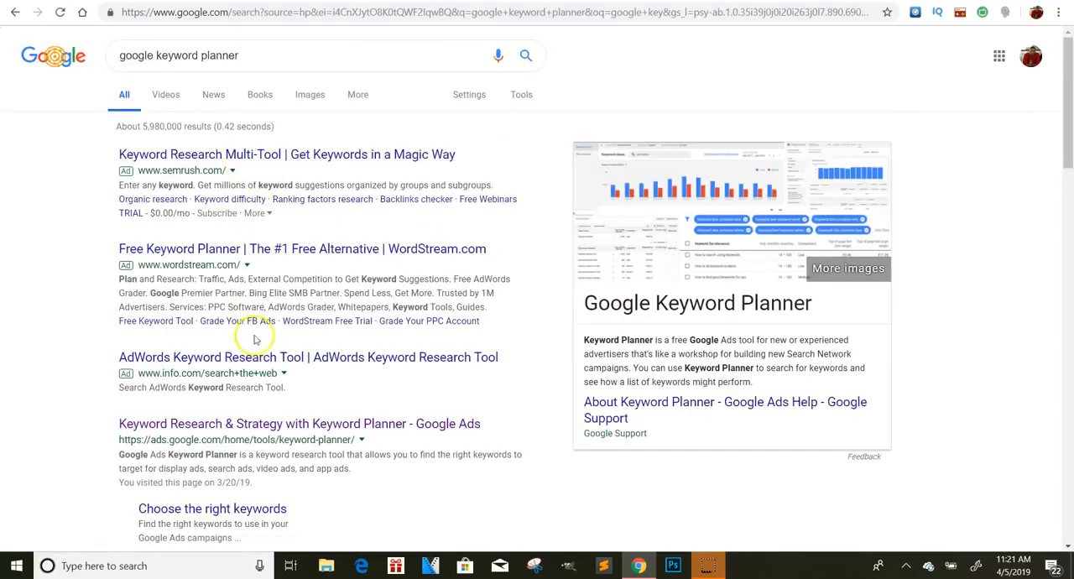
- Open the Google Ads Keyword Planner from the search results and proceed past its feature introduction
click(270, 423)
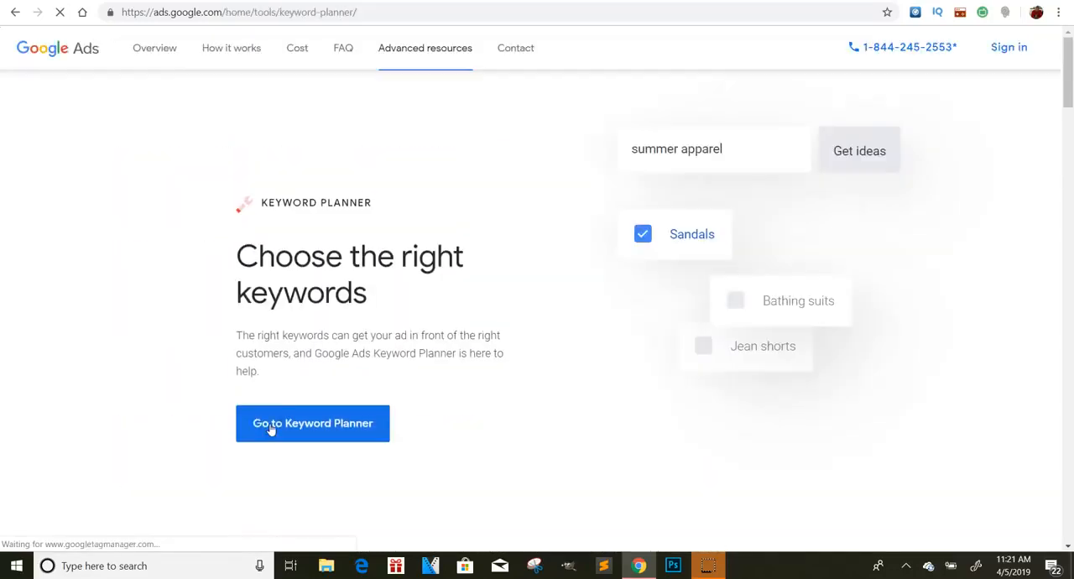
click(378, 421)
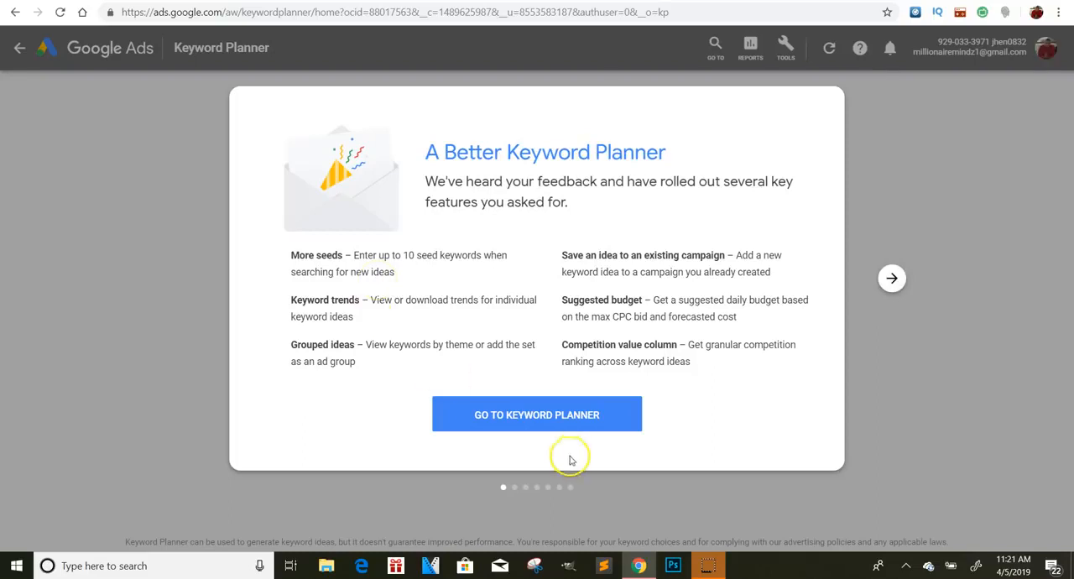
click(588, 419)
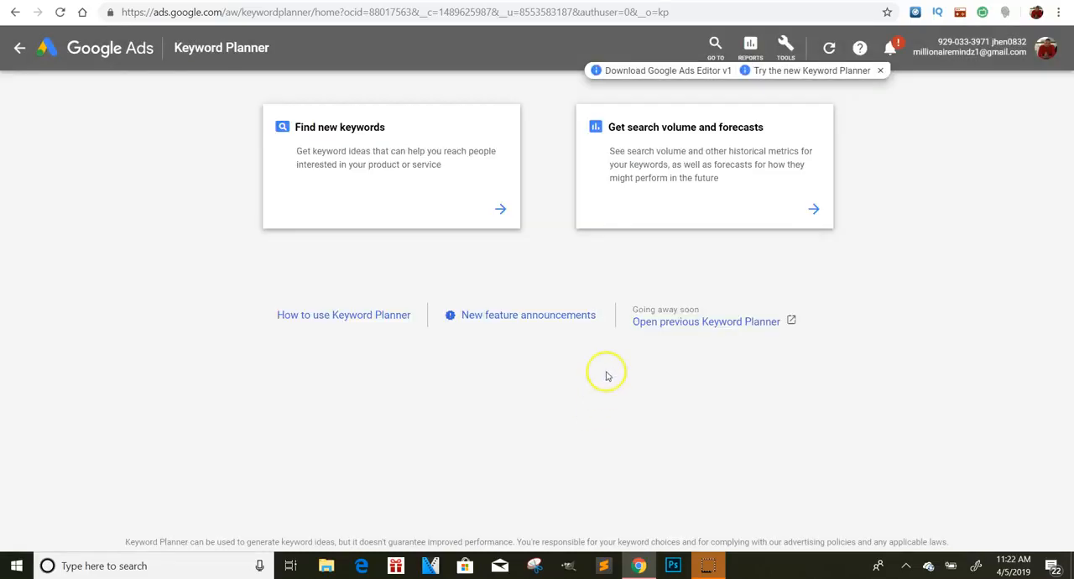
- Find new keywords in Keyword Planner for the term "gold" and review the suggested keyword ideas
click(500, 210)
click(417, 187)
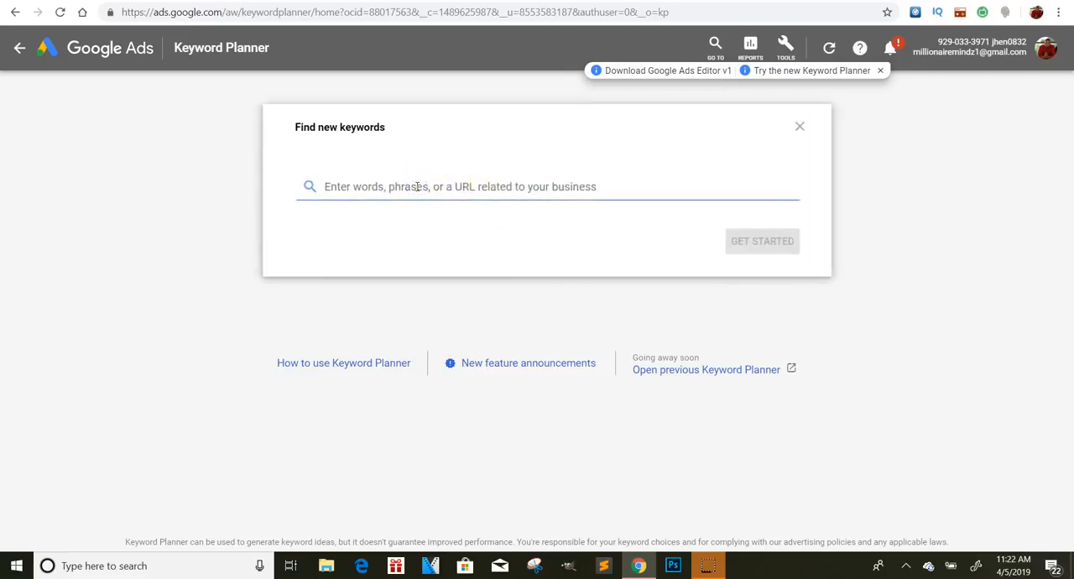
text(gold)
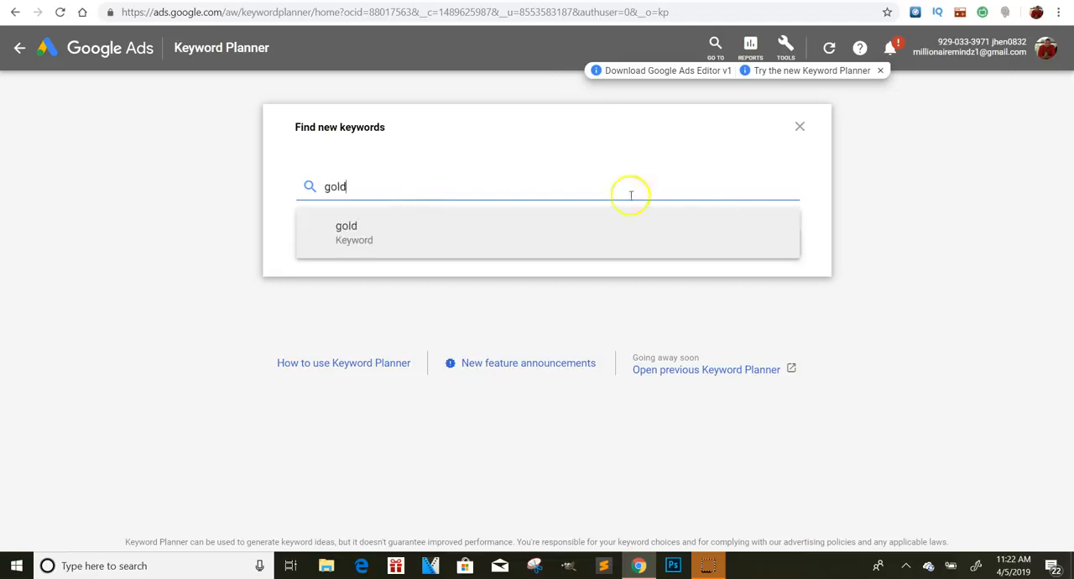
key(Return)
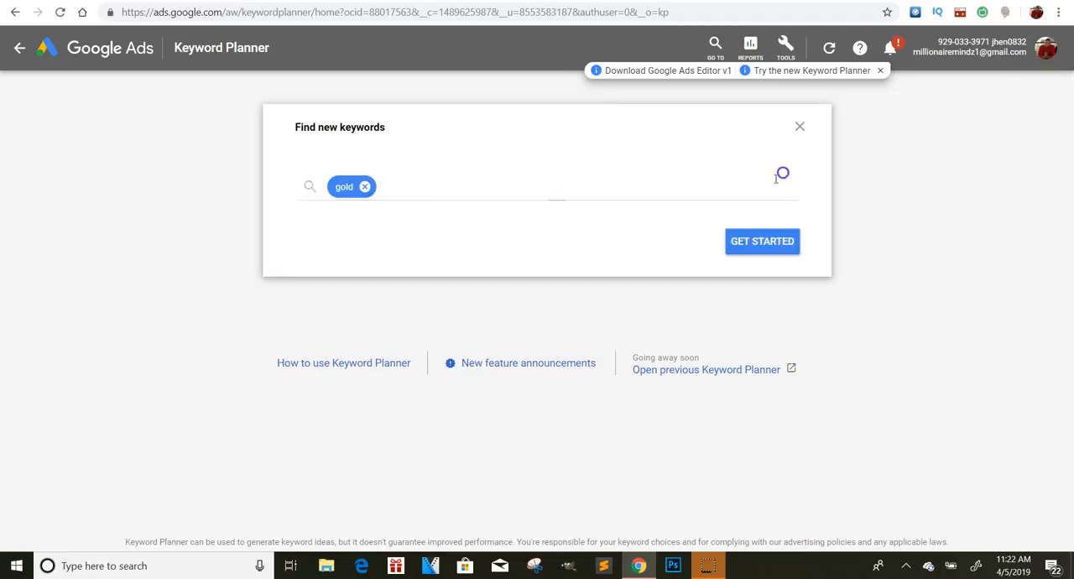
click(762, 238)
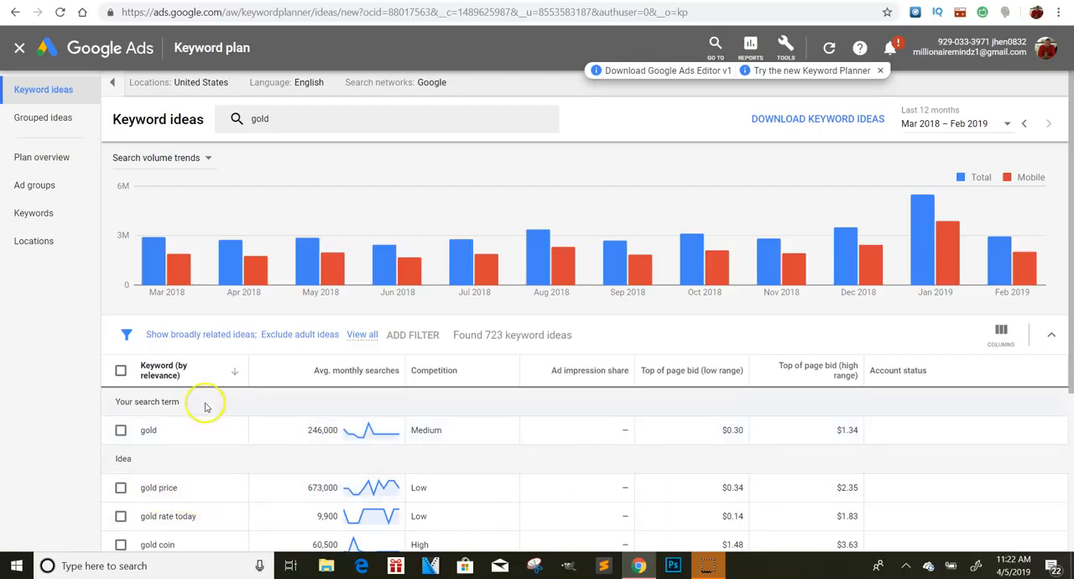
scroll(204, 403, down, 2)
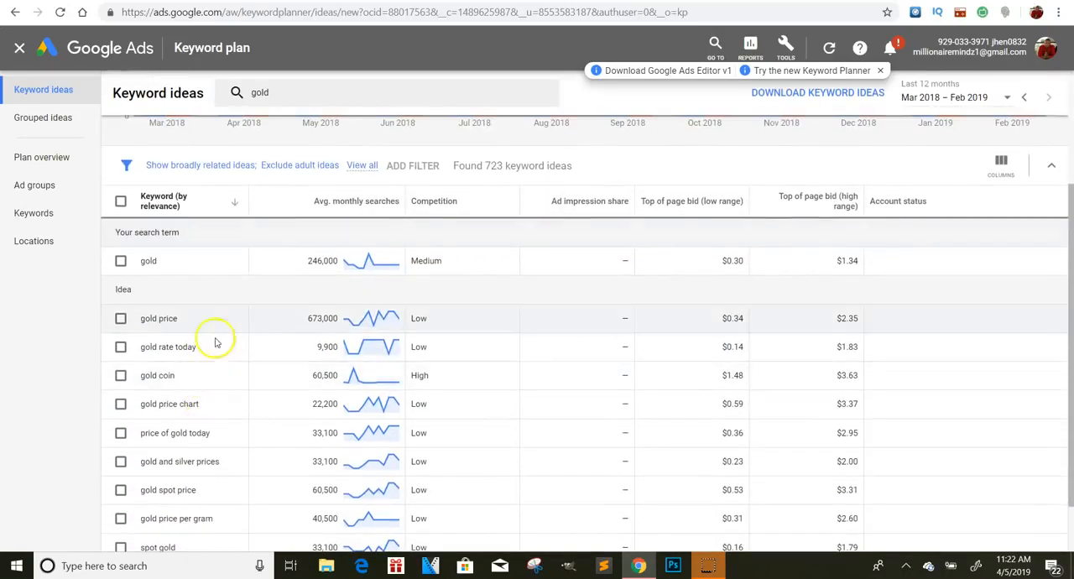
scroll(405, 302, up, 1)
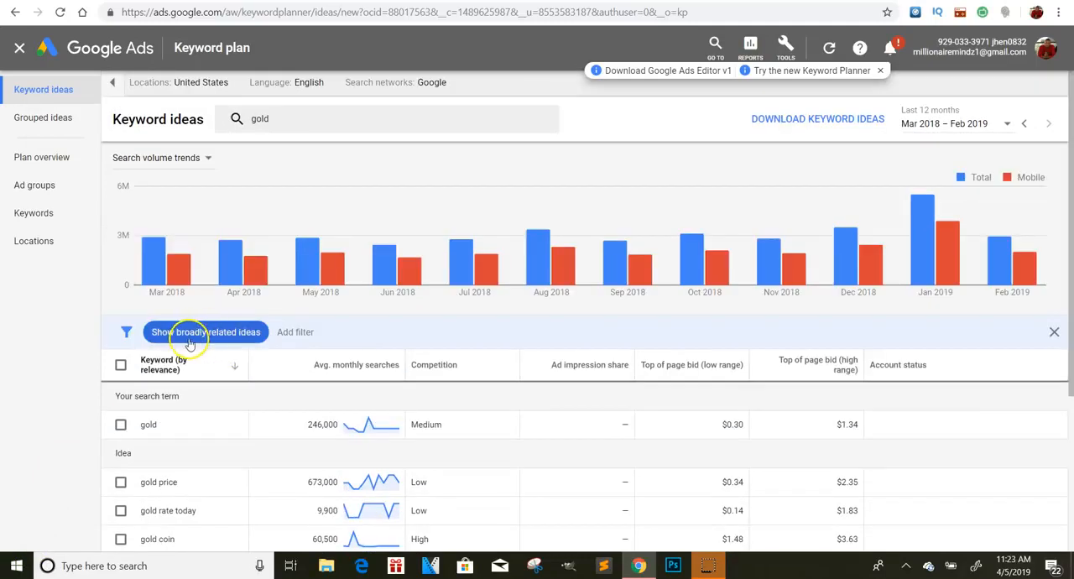
- Filter the "gold" keyword ideas to show only closely related ideas
click(192, 336)
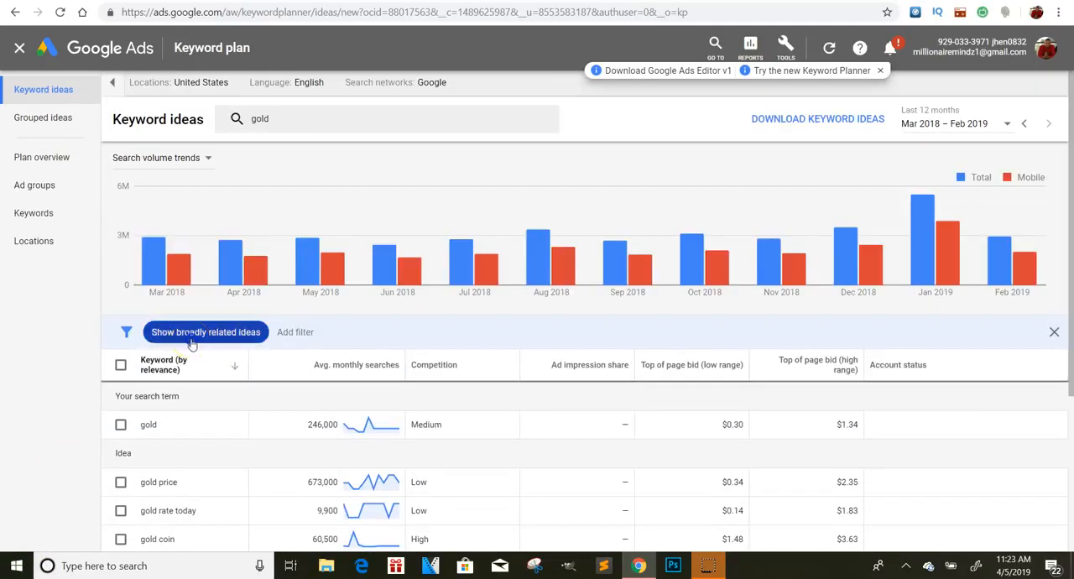
click(216, 403)
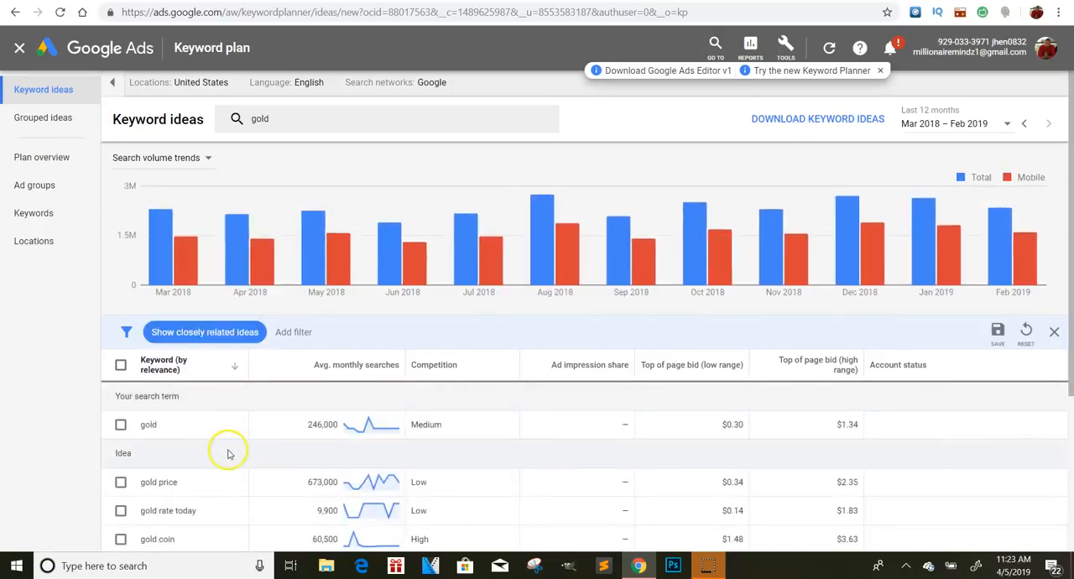
click(294, 332)
click(295, 332)
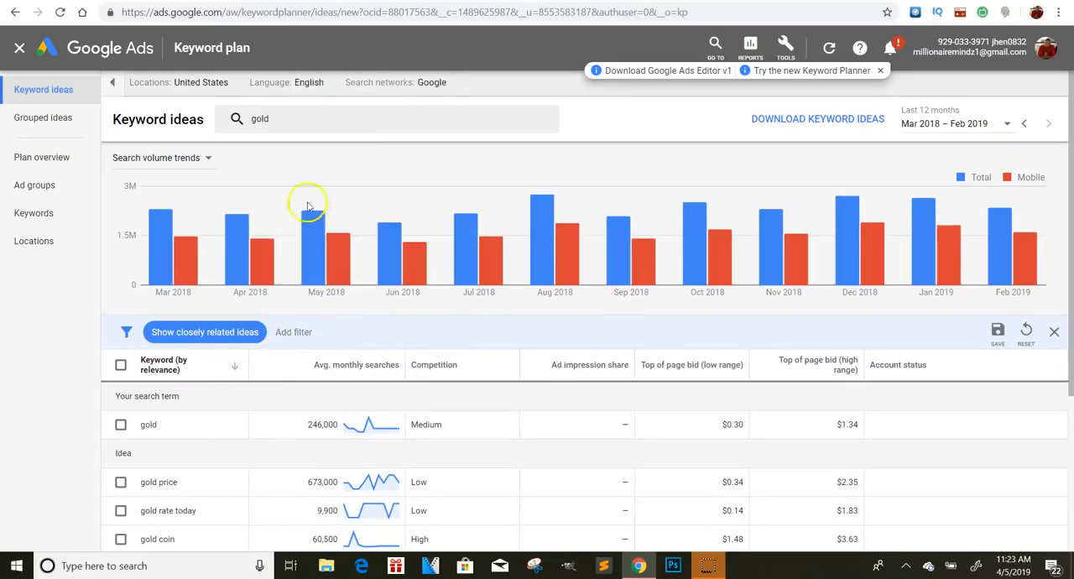
mouse_move(340, 284)
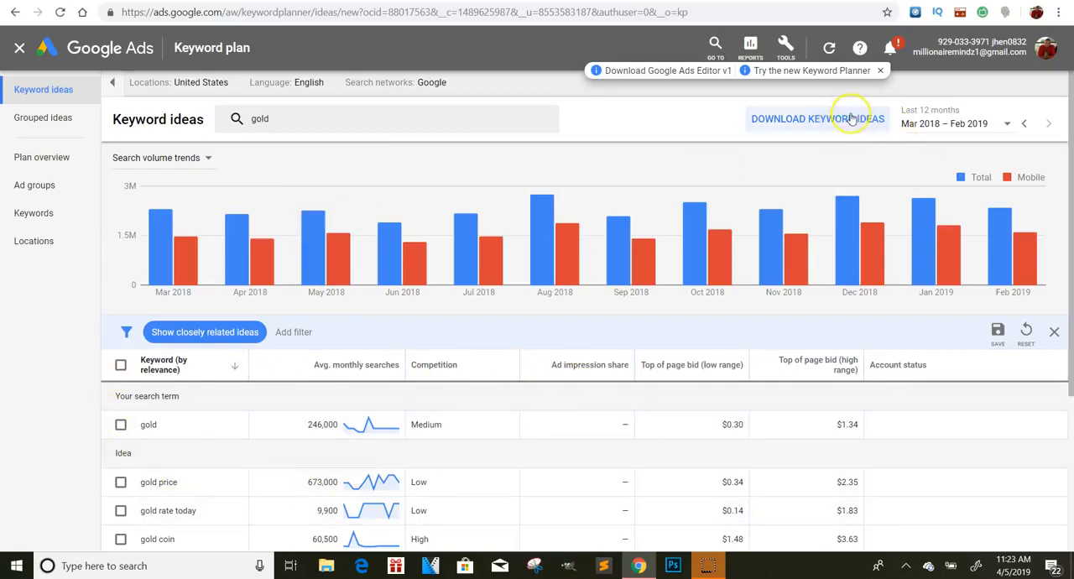
scroll(851, 118, up, 5)
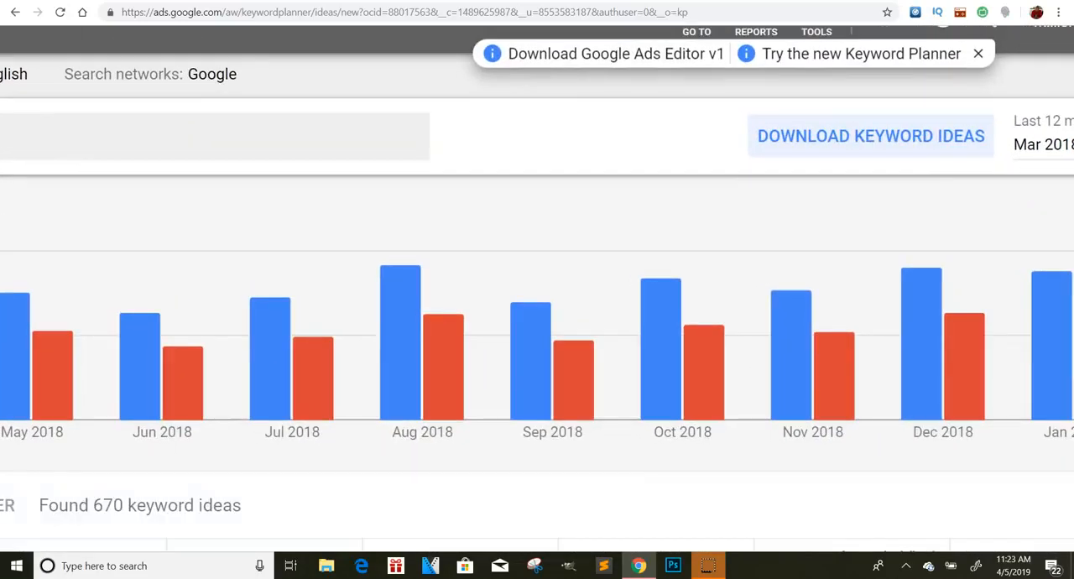
- Return to the new campaign's ad group setup and examine the broad, phrase and exact match notations
scroll(851, 118, down, 5)
scroll(420, 263, right, 1)
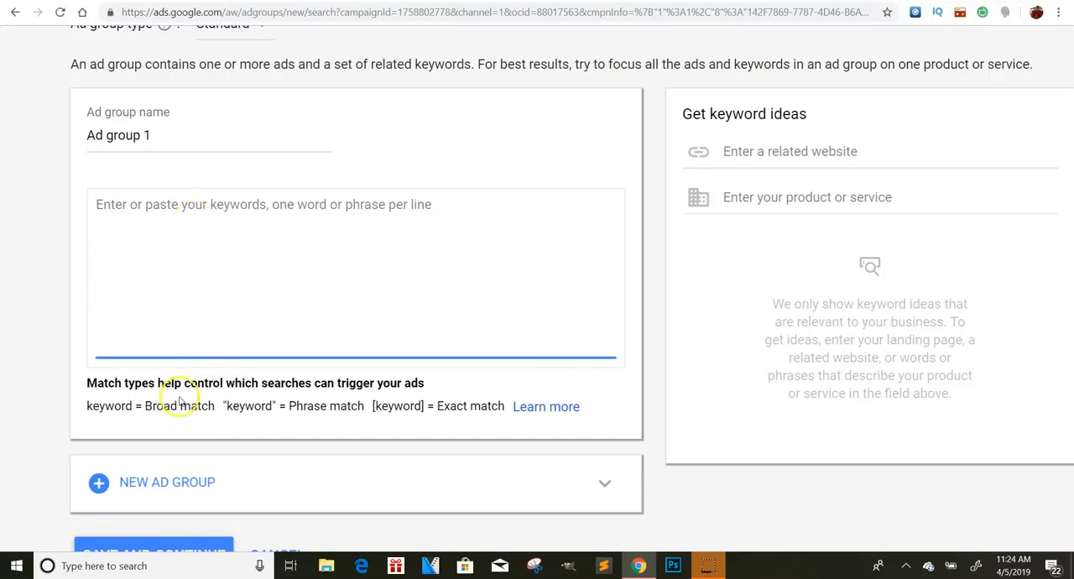
scroll(198, 404, left, 1)
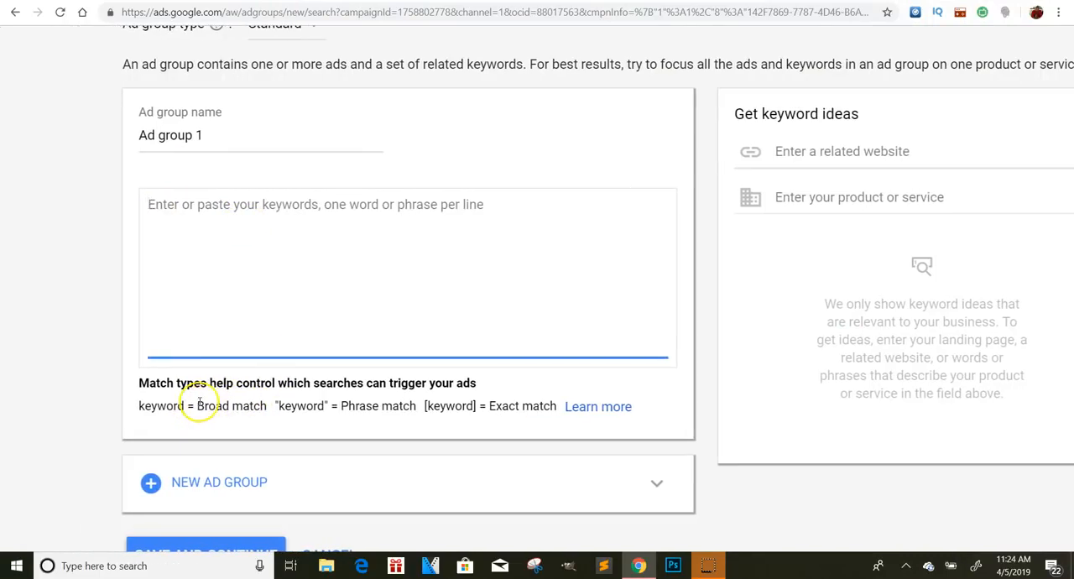
drag(423, 407, 467, 408)
click(477, 423)
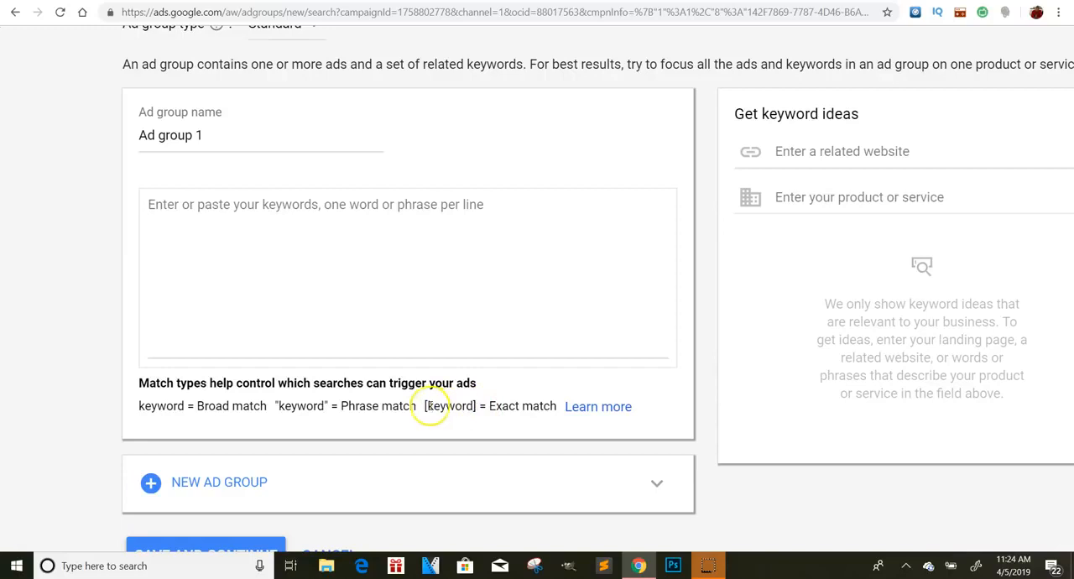
- Enter the exact match keyword [gold] for Ad group 1, then save and continue to ad creation
click(162, 233)
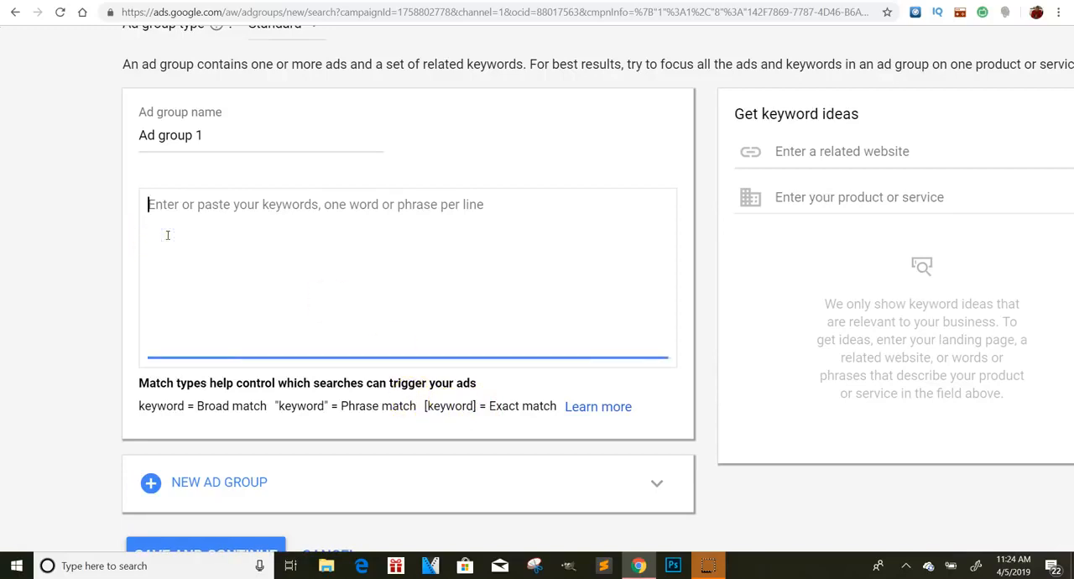
text([)
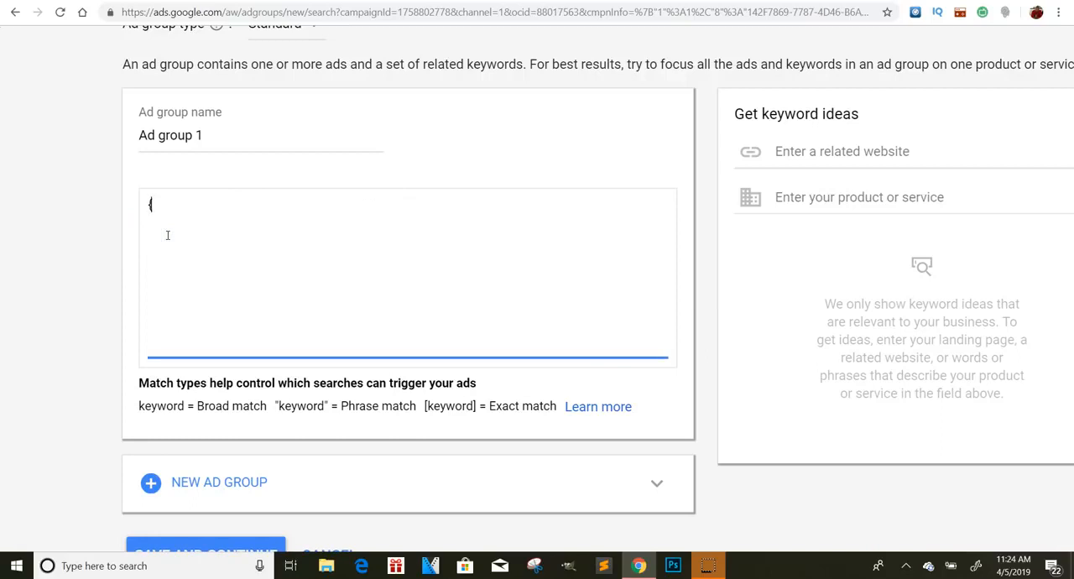
key(BackSpace)
key(BackSpace)
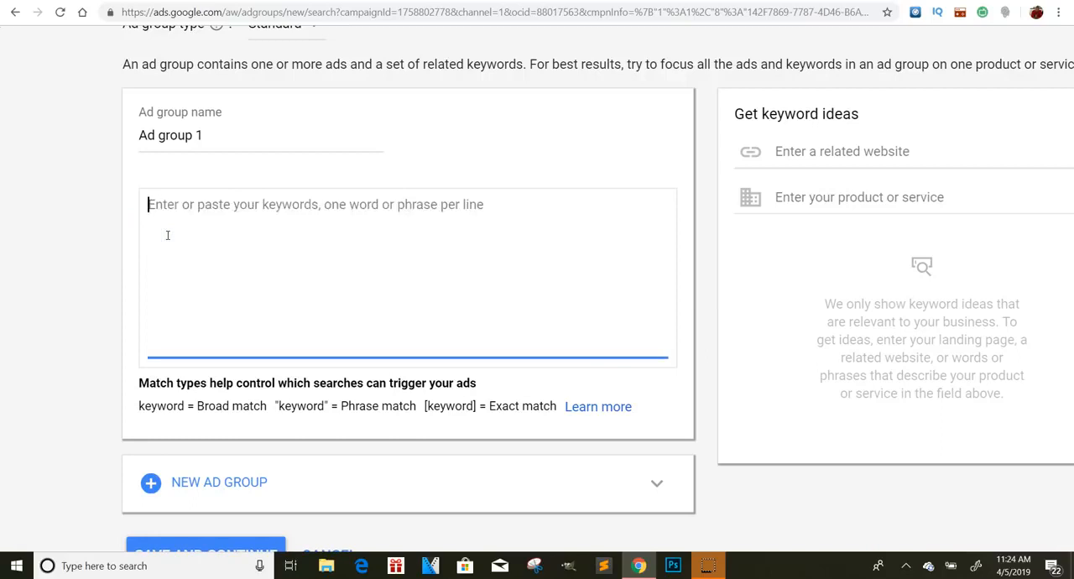
text([gold)
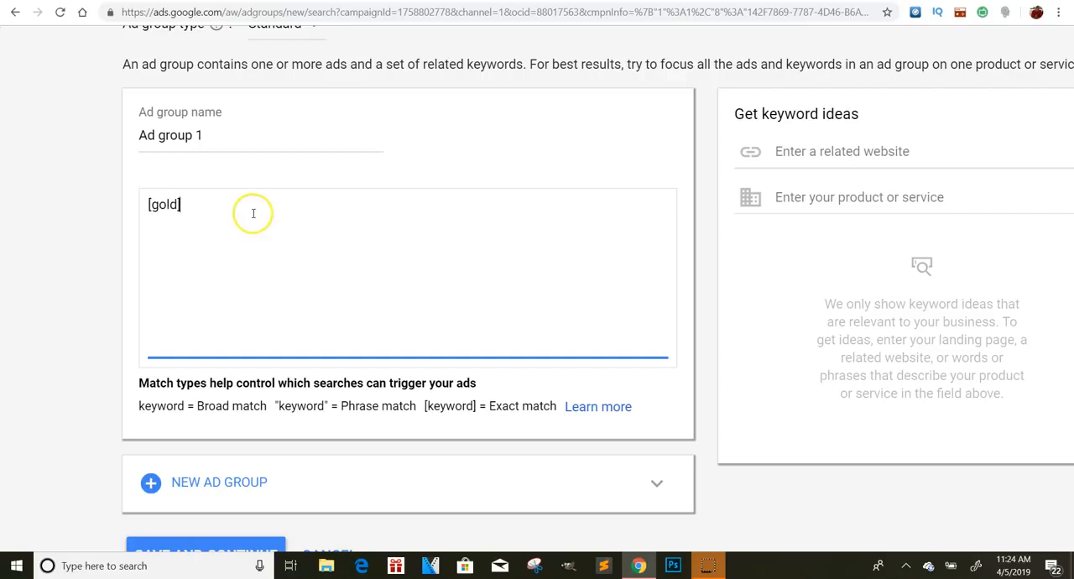
key(Return)
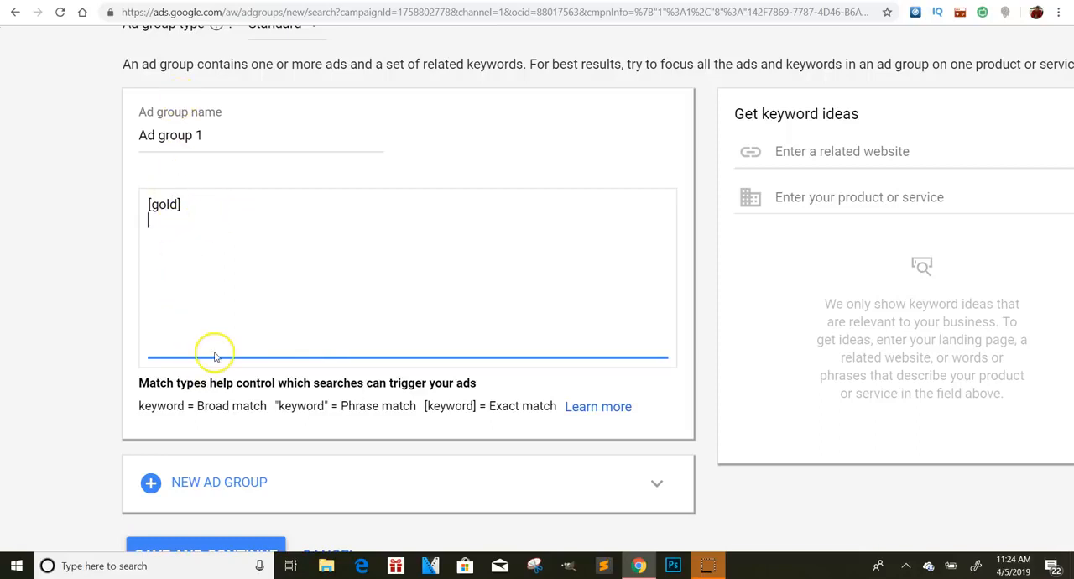
scroll(358, 266, down, 1)
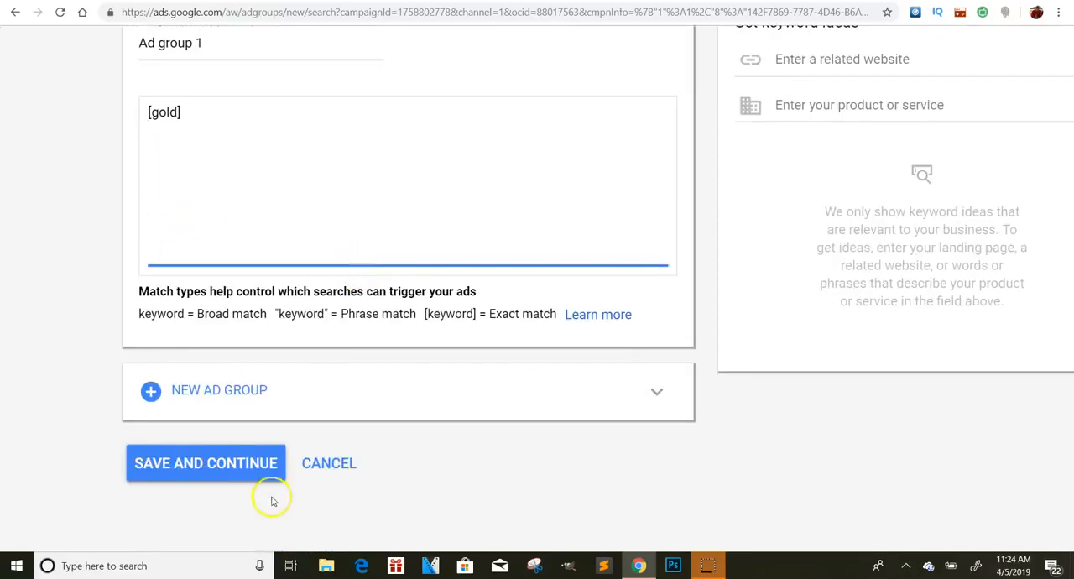
click(248, 455)
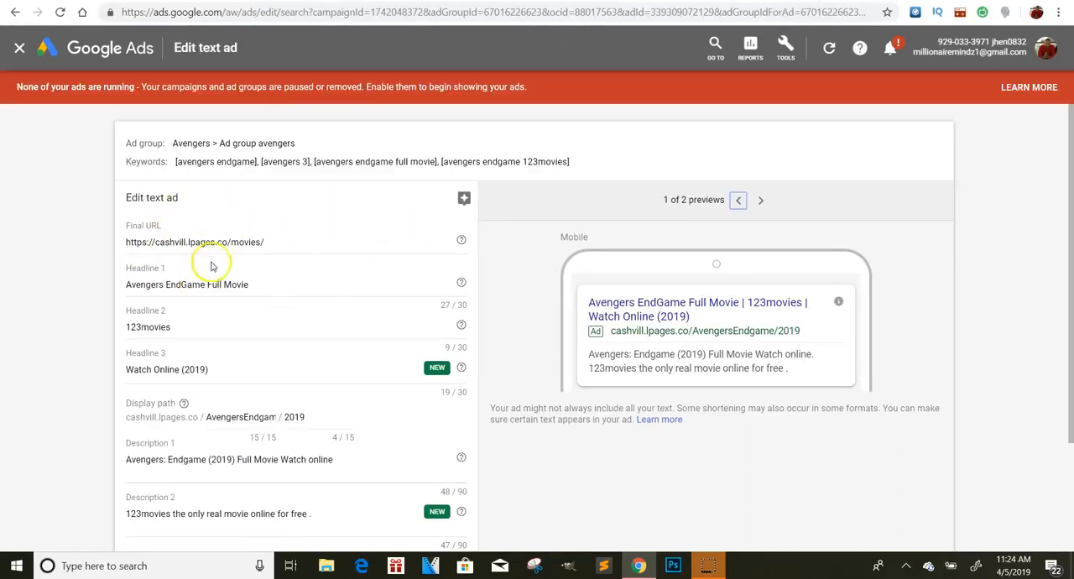
- Examine the existing Avengers text ad's final URL, headlines, display path, descriptions, mobile preview and Ad URL options
scroll(186, 244, up, 5)
scroll(186, 244, down, 5)
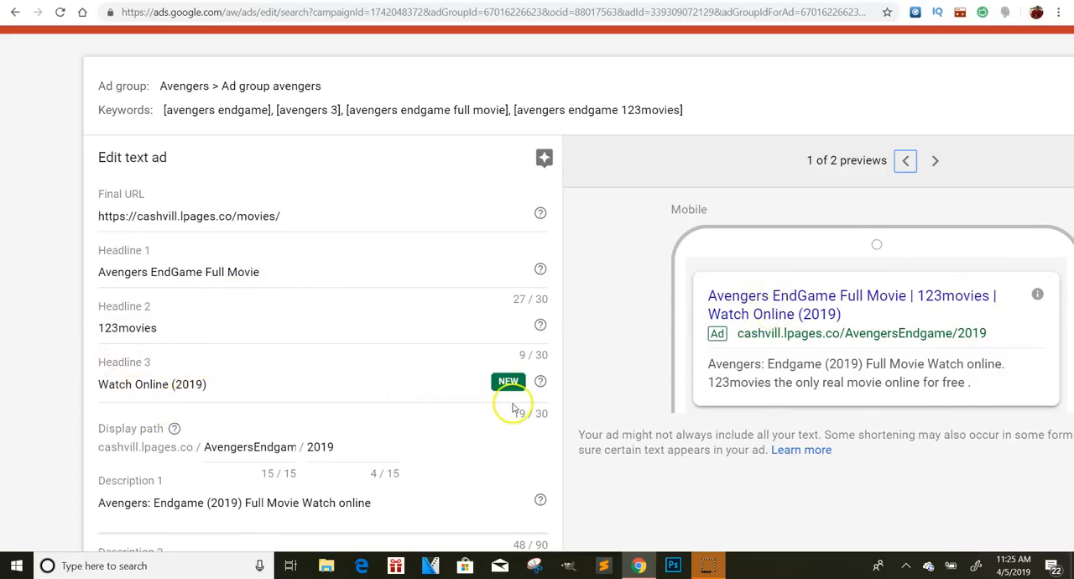
scroll(152, 444, up, 5)
scroll(152, 444, down, 2)
scroll(423, 321, down, 1)
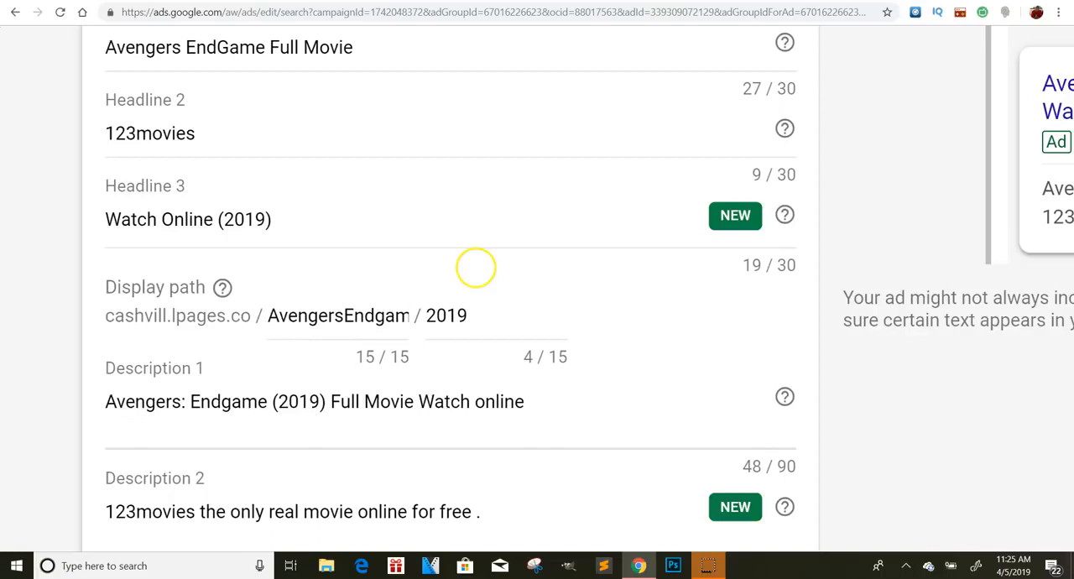
scroll(475, 269, down, 2)
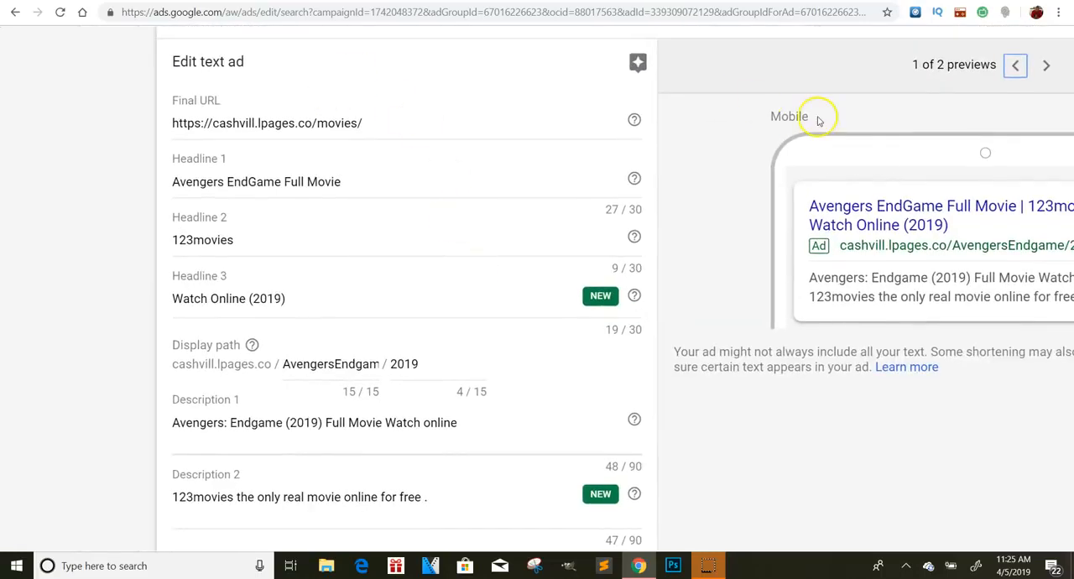
scroll(818, 116, right, 2)
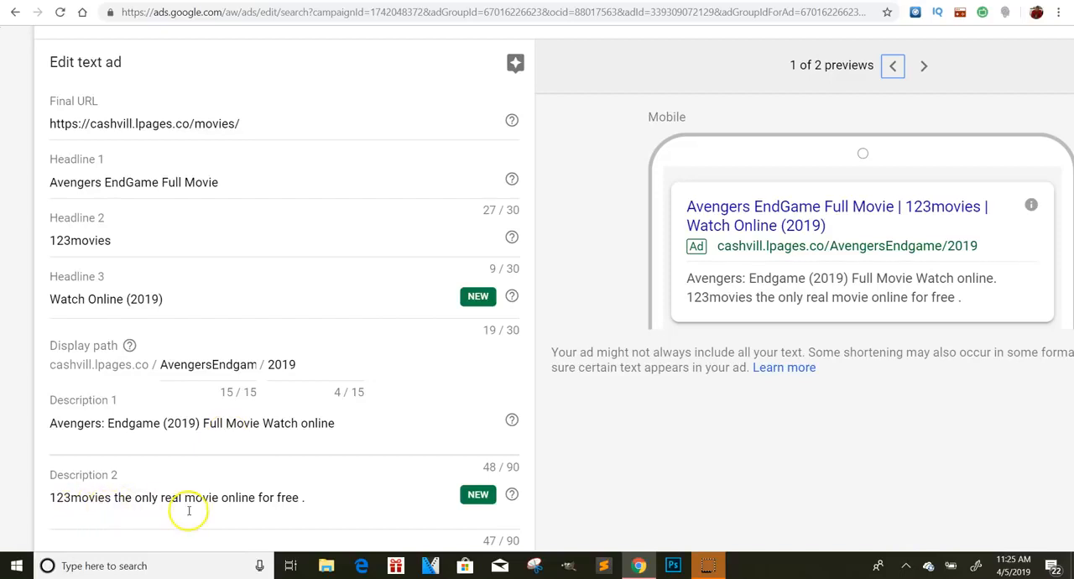
scroll(187, 509, down, 2)
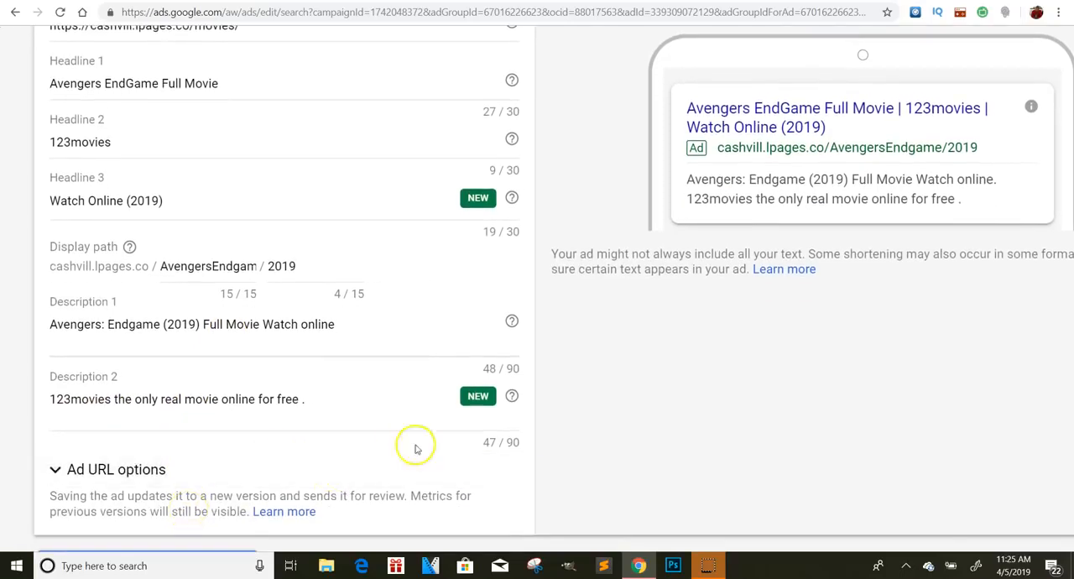
scroll(212, 374, down, 2)
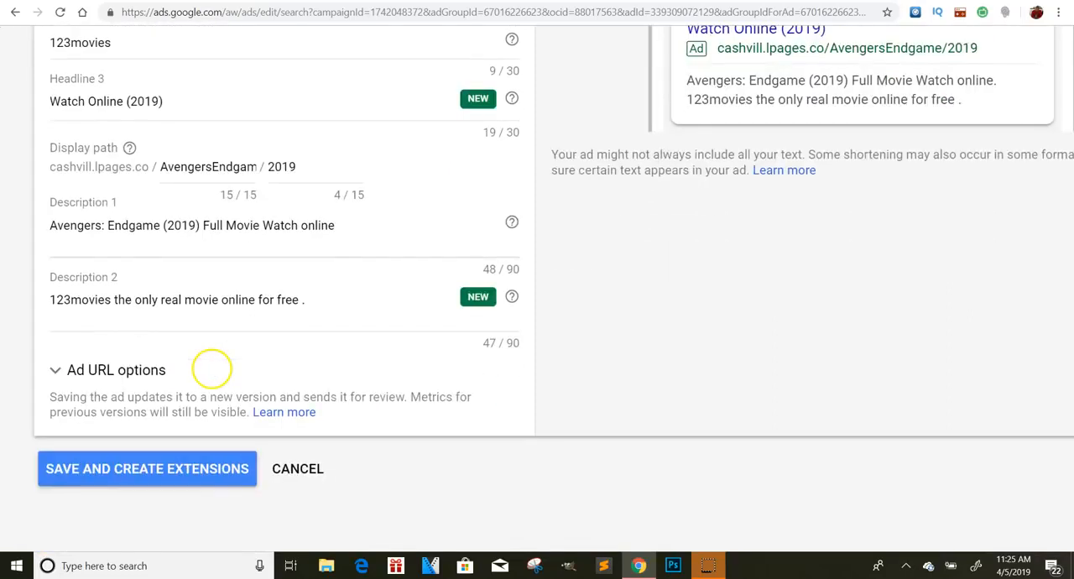
click(82, 369)
click(77, 369)
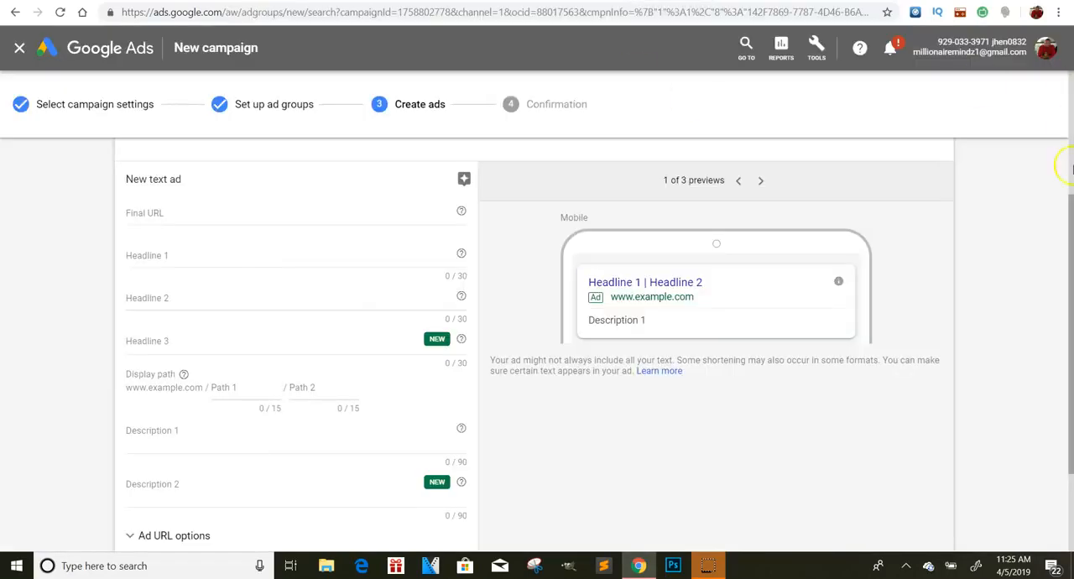
- Look over the new campaign's Create ads page with the blank text ad form for Ad group 1
drag(1071, 221, 1070, 146)
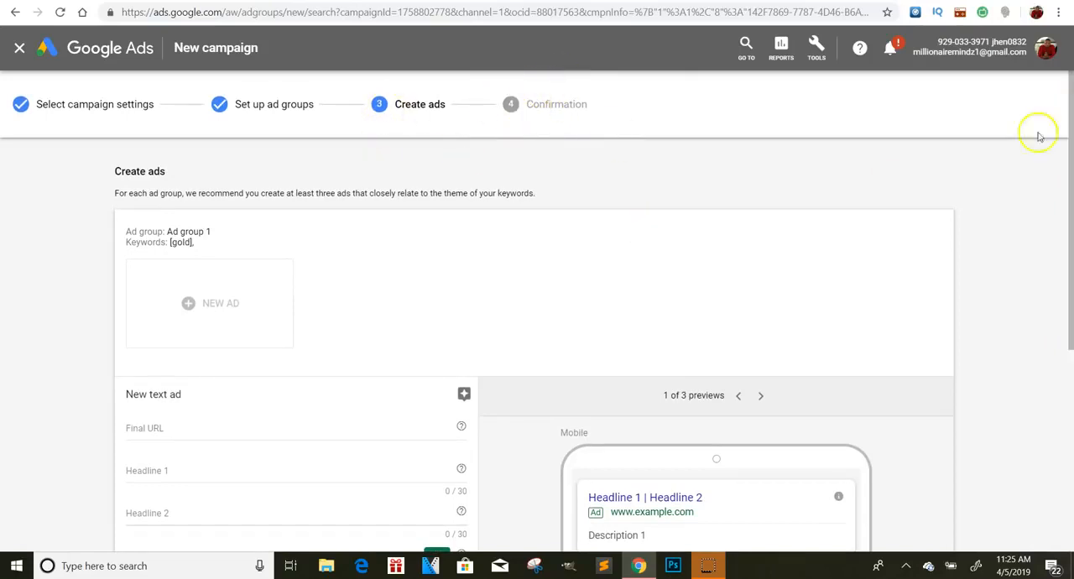
drag(1070, 105, 1071, 78)
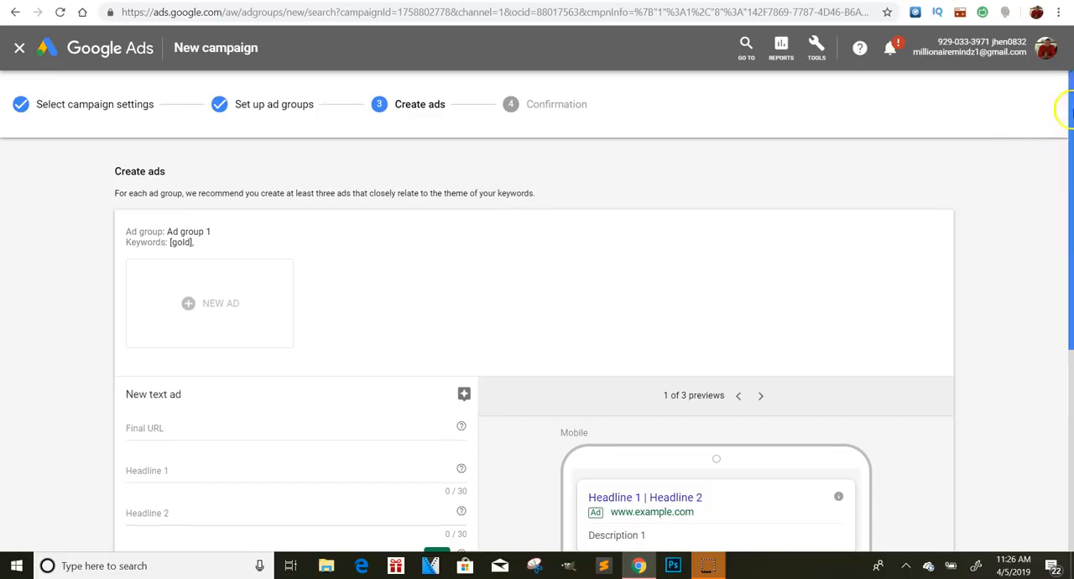
drag(1064, 108, 1070, 274)
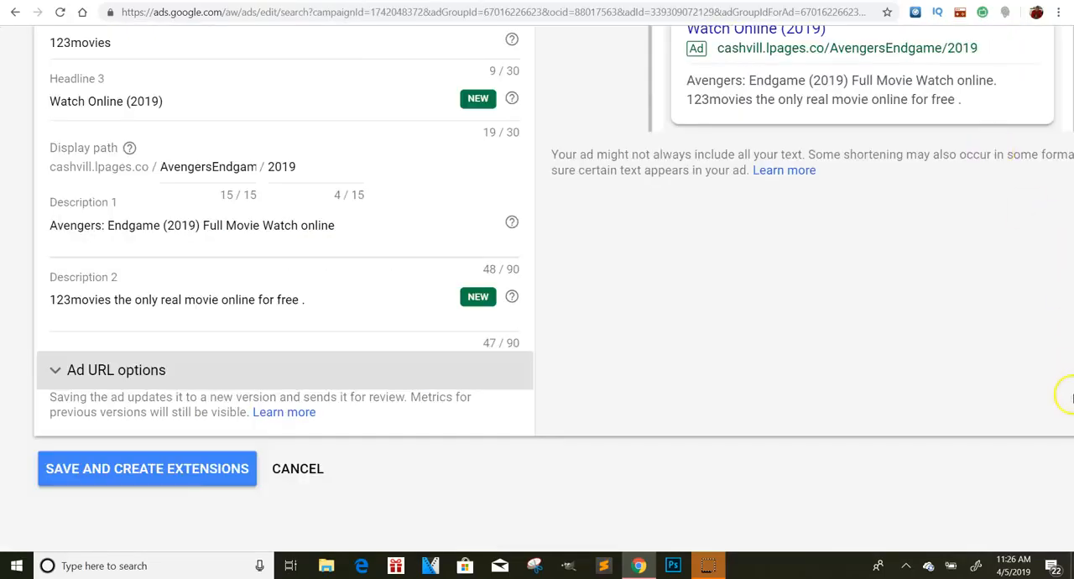
scroll(1070, 228, up, 3)
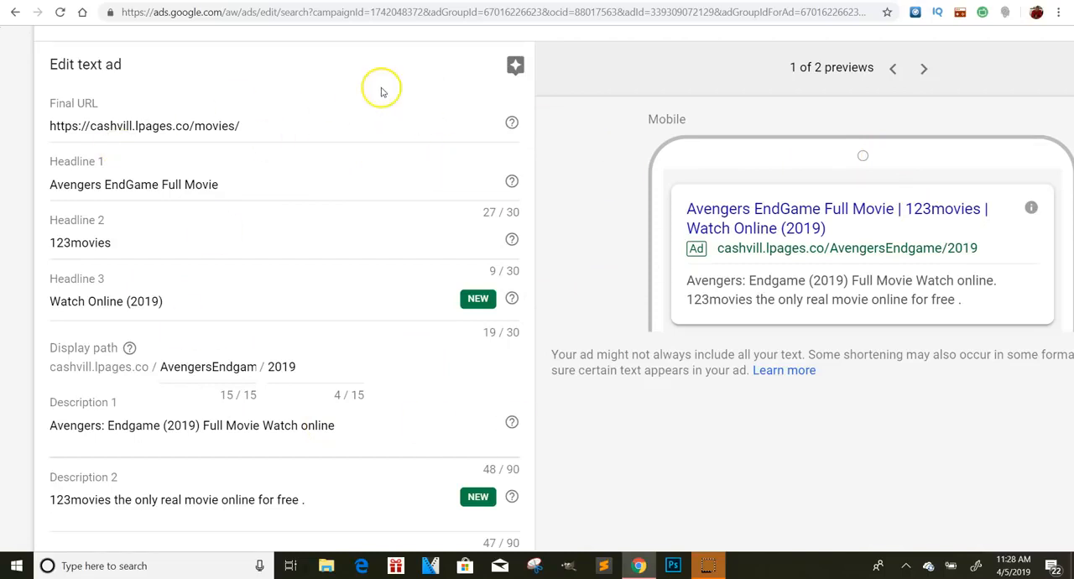
click(914, 150)
click(1072, 113)
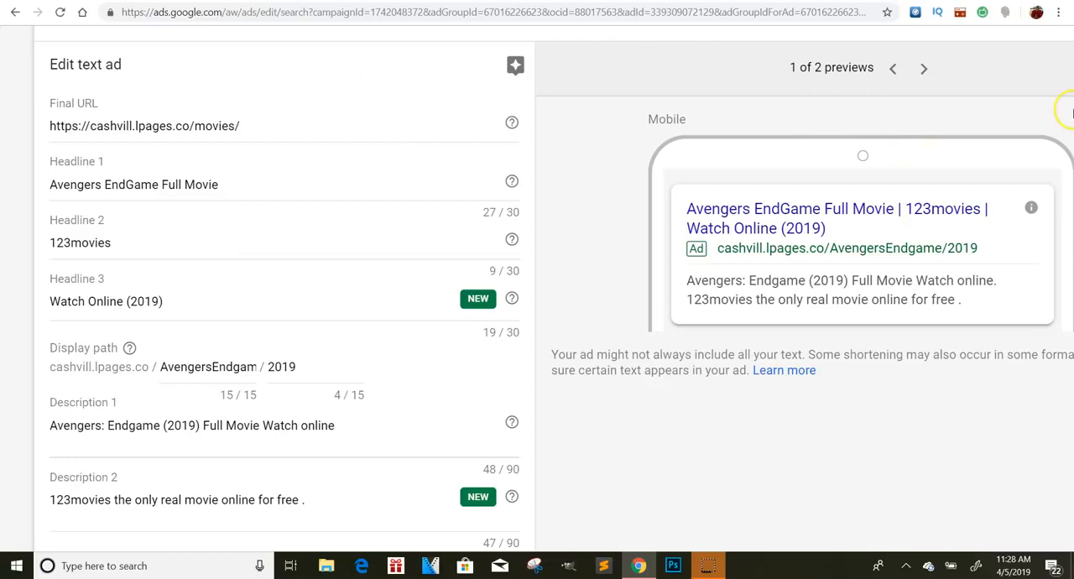